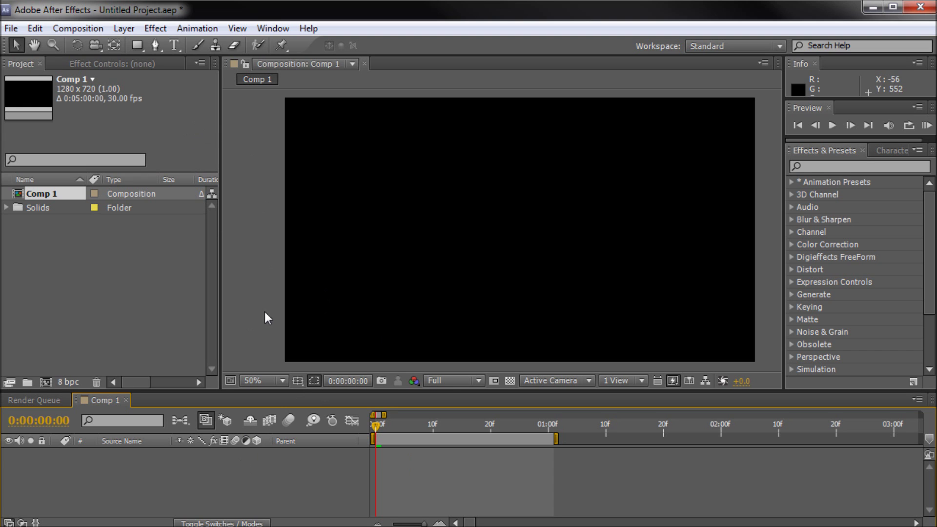
Create a blue solid layer of 1280 x 720 px in the composition
click(124, 28)
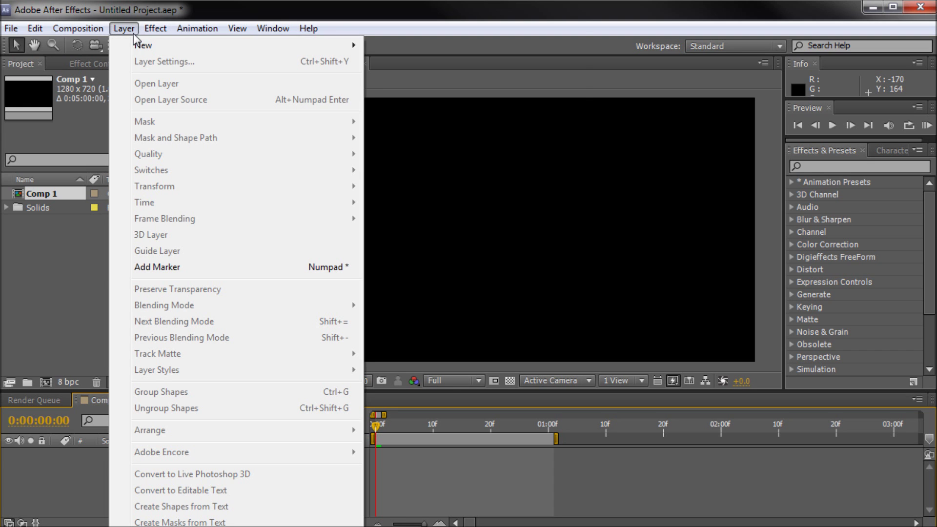
mouse_move(162, 47)
click(459, 61)
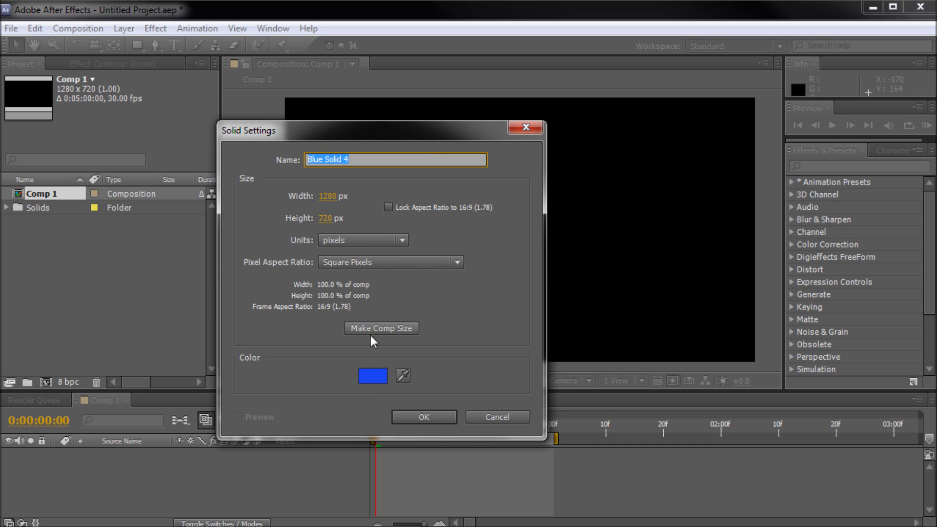
click(420, 417)
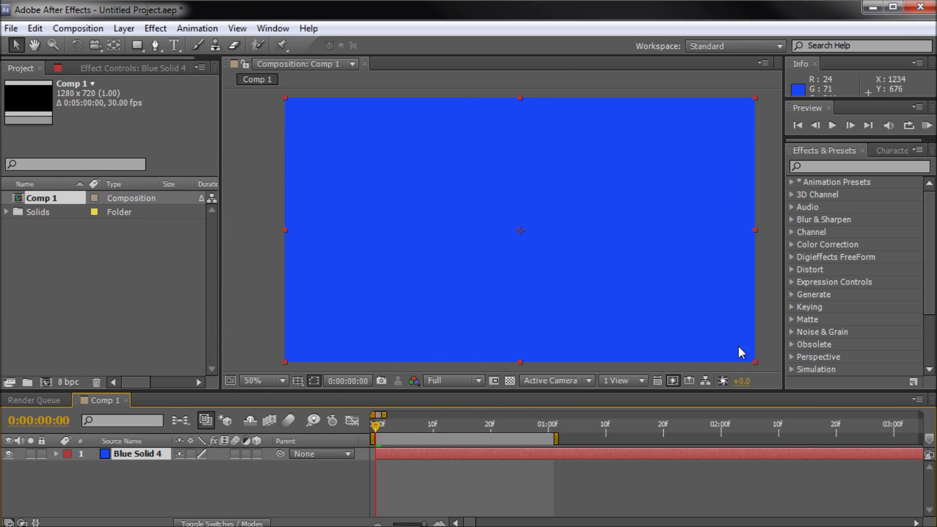
Shrink the blue solid to a small square and place it in the frame's lower-left area at about 146, 516
drag(754, 359, 357, 245)
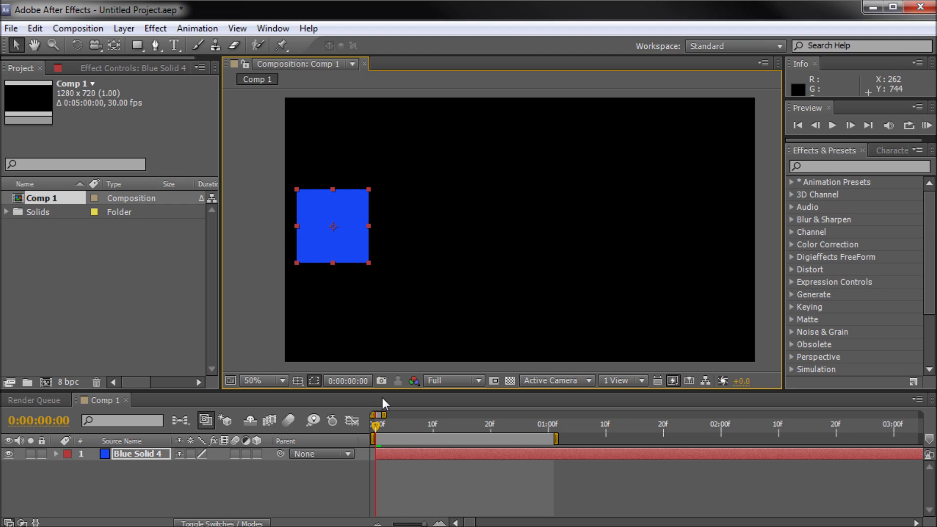
mouse_move(374, 432)
mouse_down()
mouse_move(429, 426)
mouse_move(377, 427)
mouse_up()
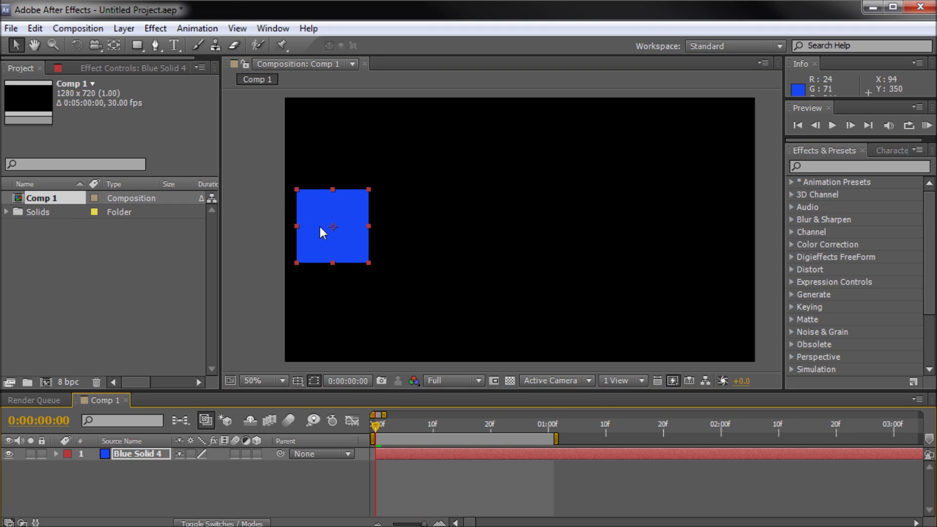
click(337, 206)
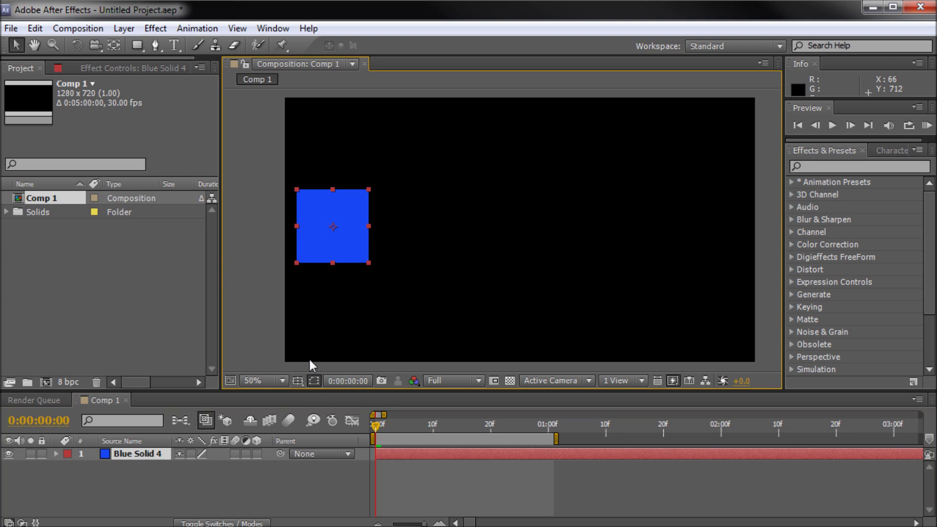
drag(323, 234, 328, 300)
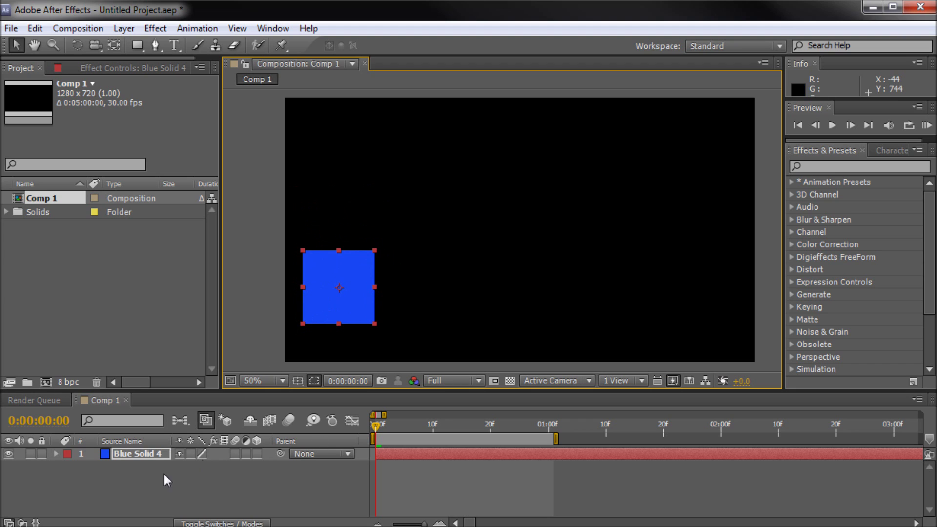
Keyframe the square's position at 0 s, then move it straight across to about 1128, 516 at 1 s
key(p)
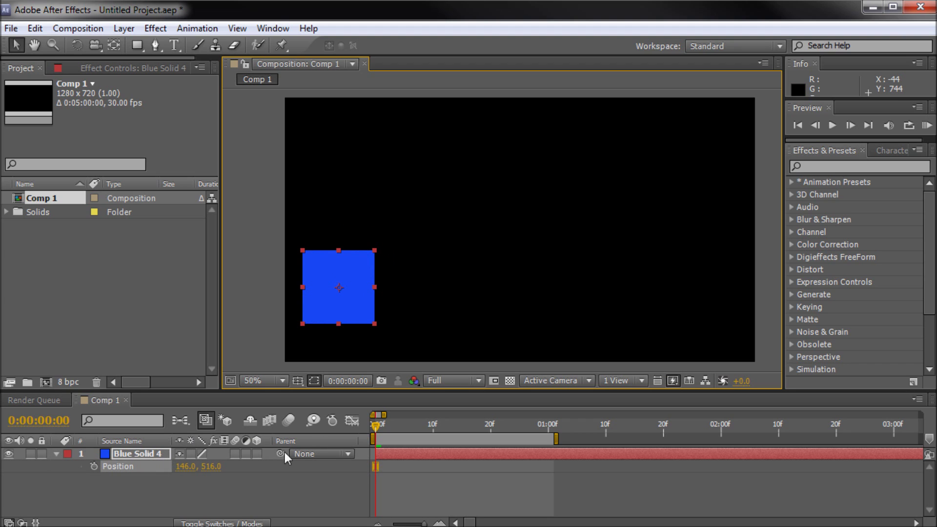
click(93, 467)
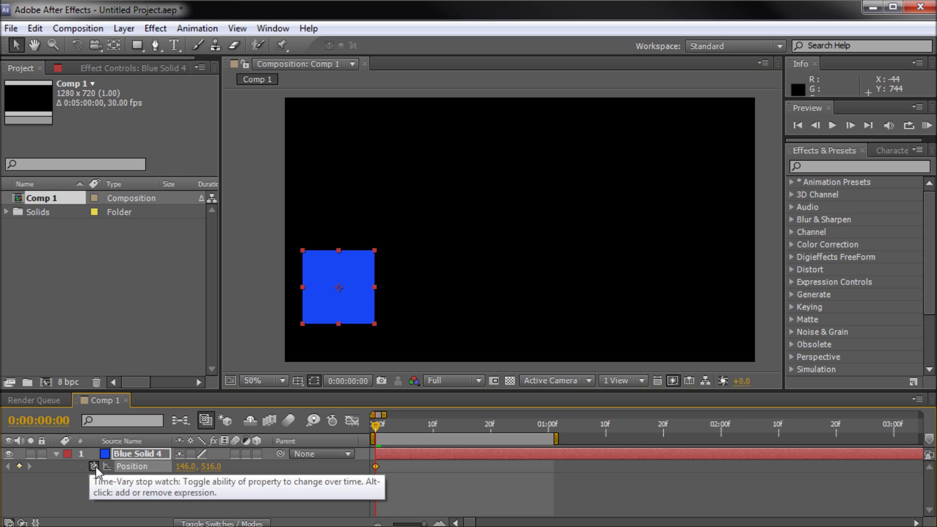
drag(375, 428, 551, 441)
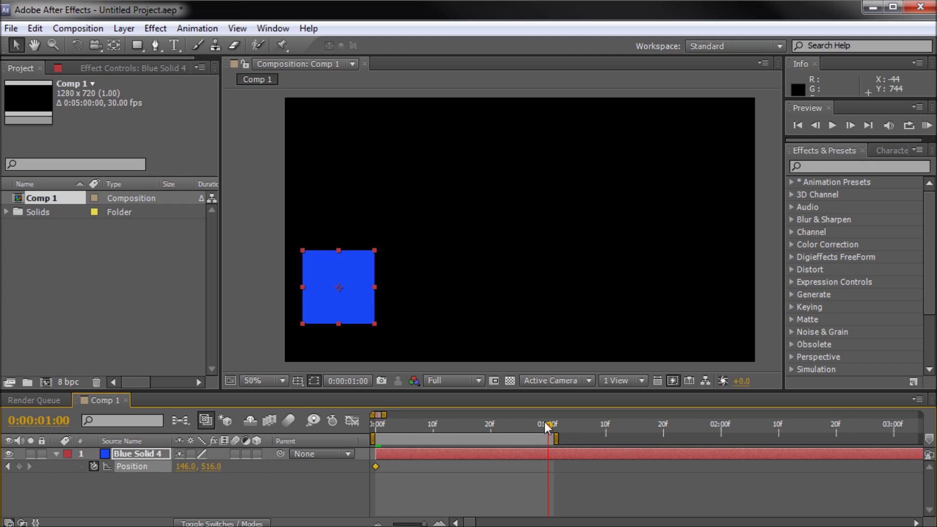
mouse_move(546, 425)
mouse_down()
mouse_move(529, 426)
mouse_move(549, 426)
mouse_up()
drag(328, 302, 689, 302)
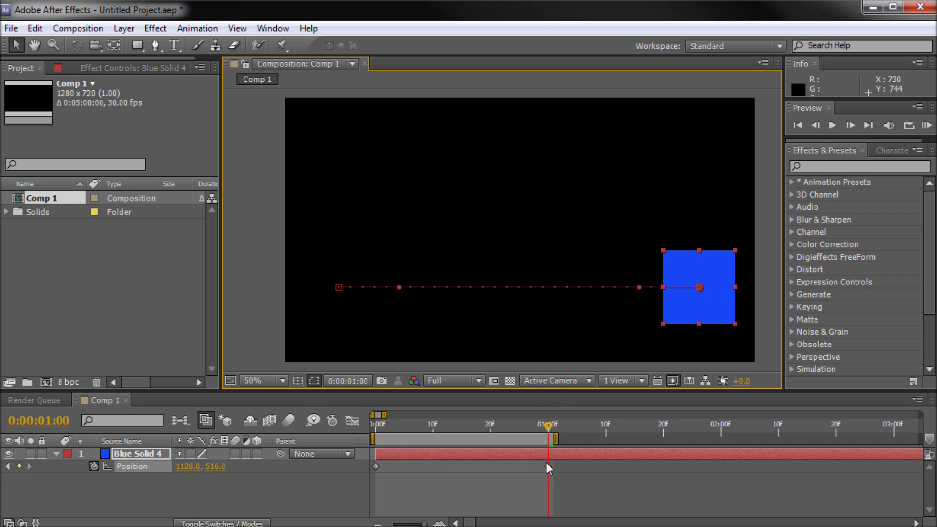
Play back the square's movement across the frame
drag(548, 426, 417, 416)
click(266, 301)
key(space)
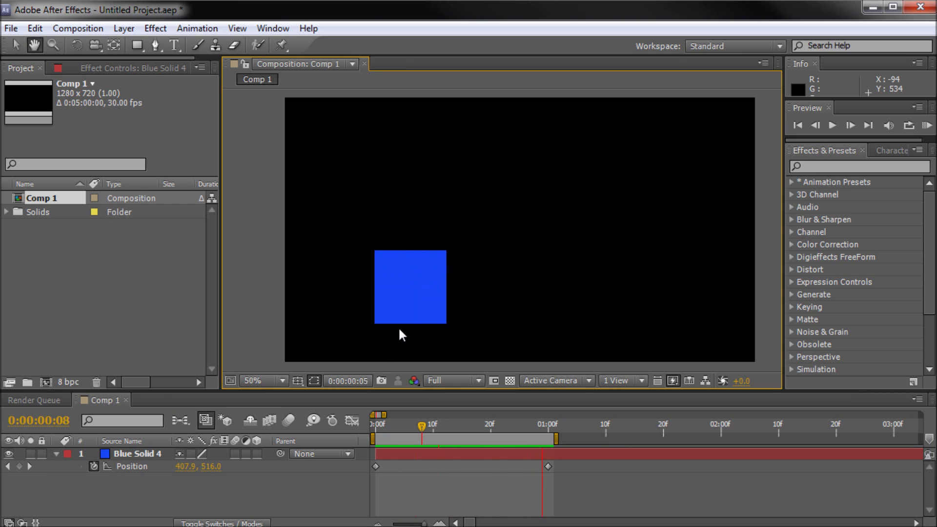
key(space)
Duplicate the animated square at 0 s and move the copy with both its position keyframes up to about y 240
drag(494, 428, 376, 430)
click(389, 453)
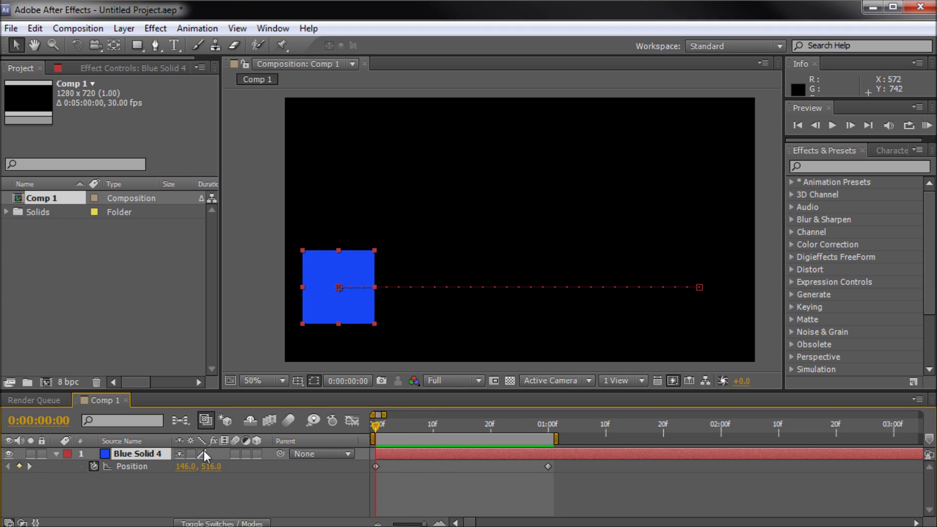
key(ctrl+d)
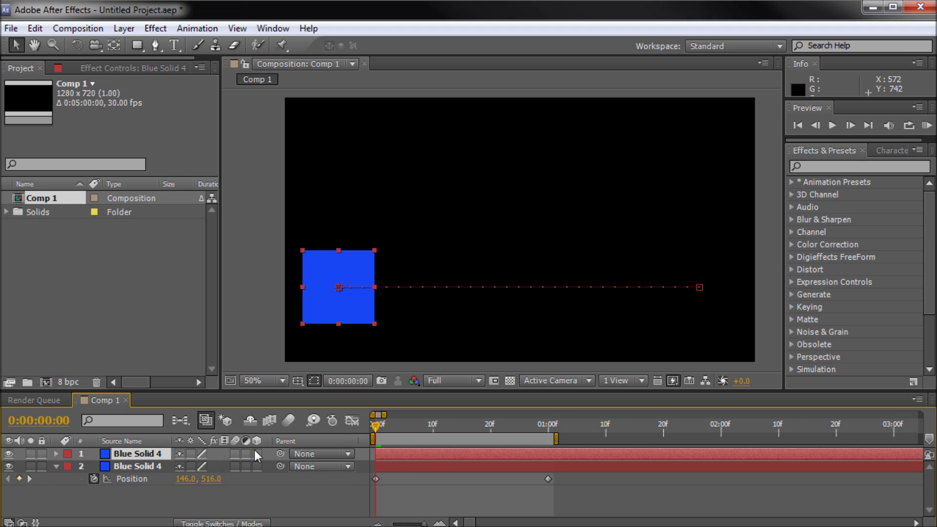
key(p)
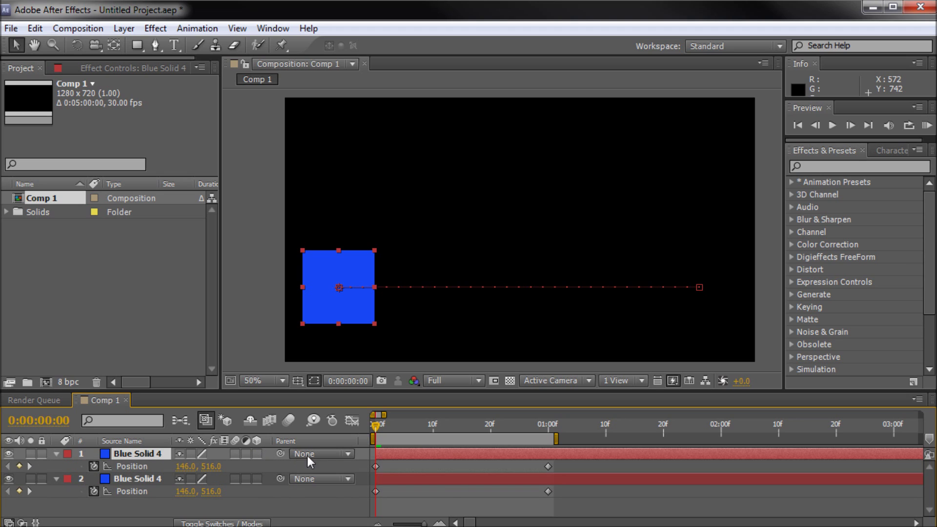
drag(596, 463, 374, 479)
drag(708, 287, 708, 188)
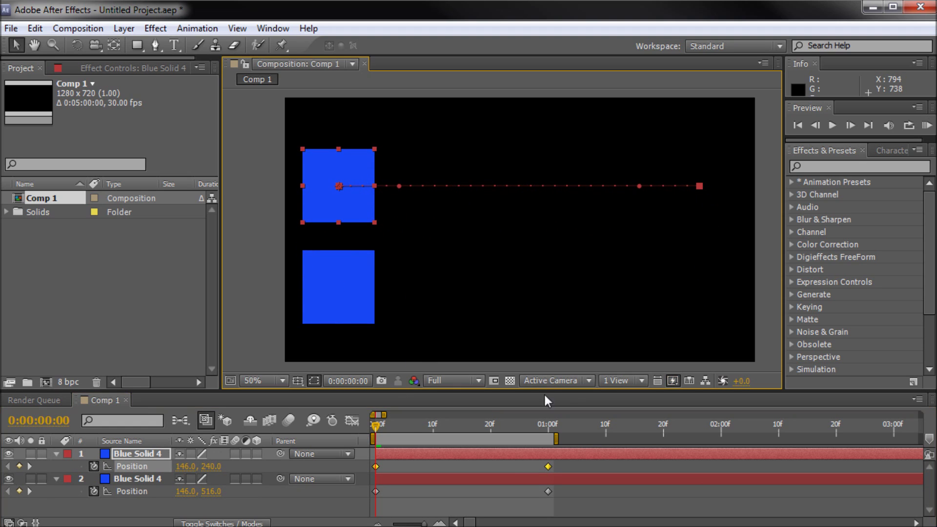
Preview both squares moving together, then return to 0 s with nothing selected
key(space)
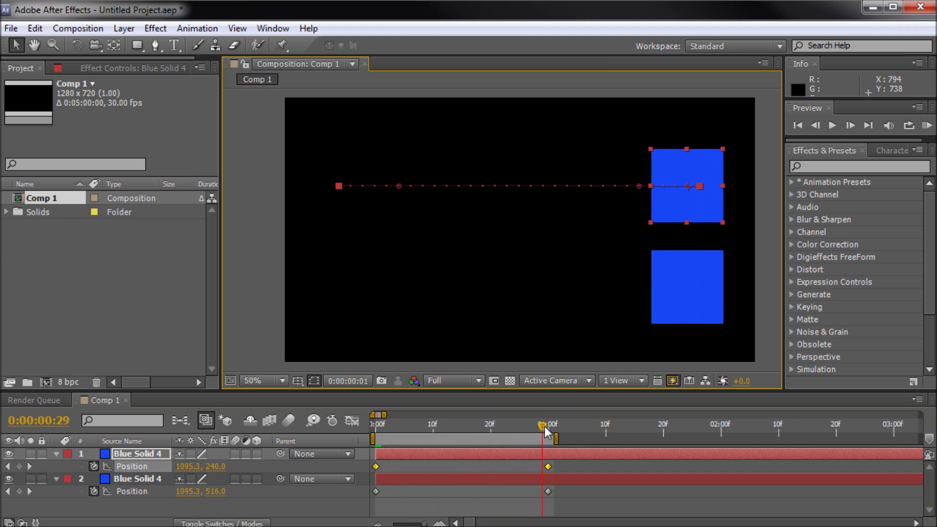
key(space)
click(344, 285)
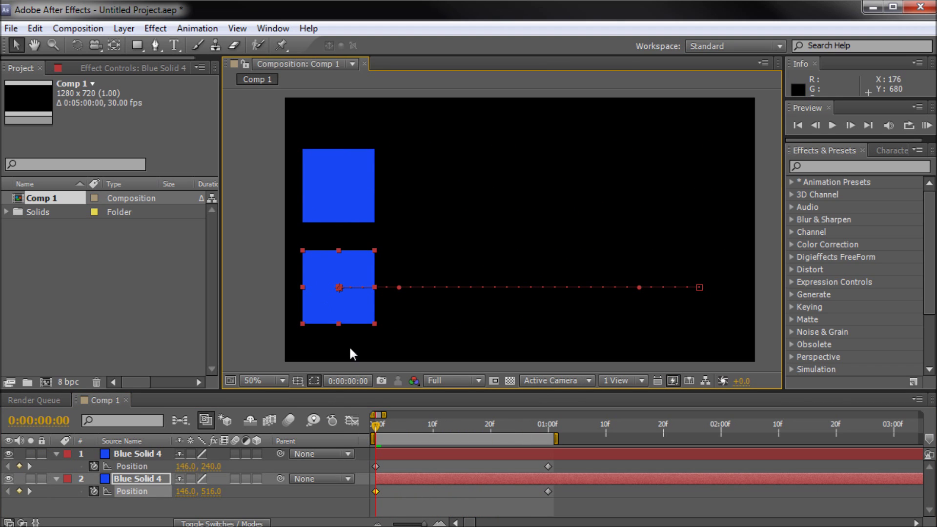
mouse_move(376, 427)
mouse_down()
mouse_move(386, 427)
mouse_move(375, 427)
mouse_up()
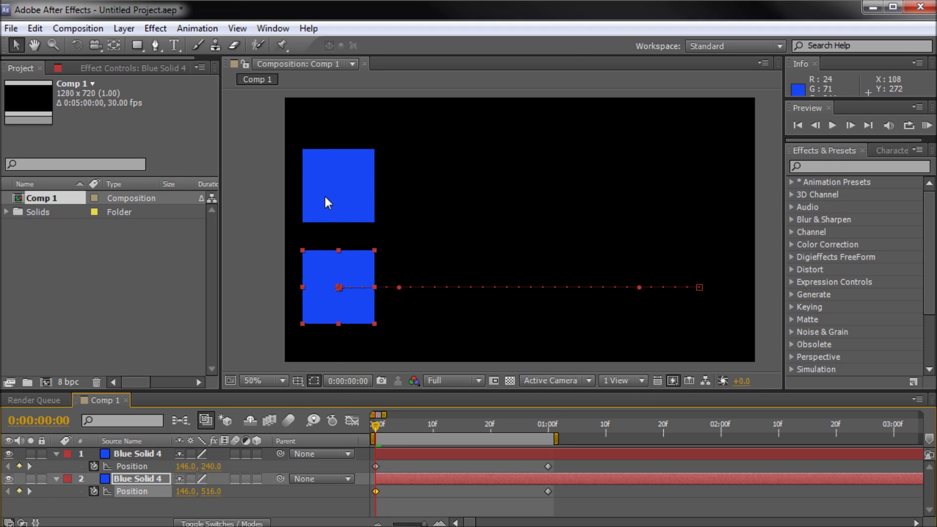
click(264, 228)
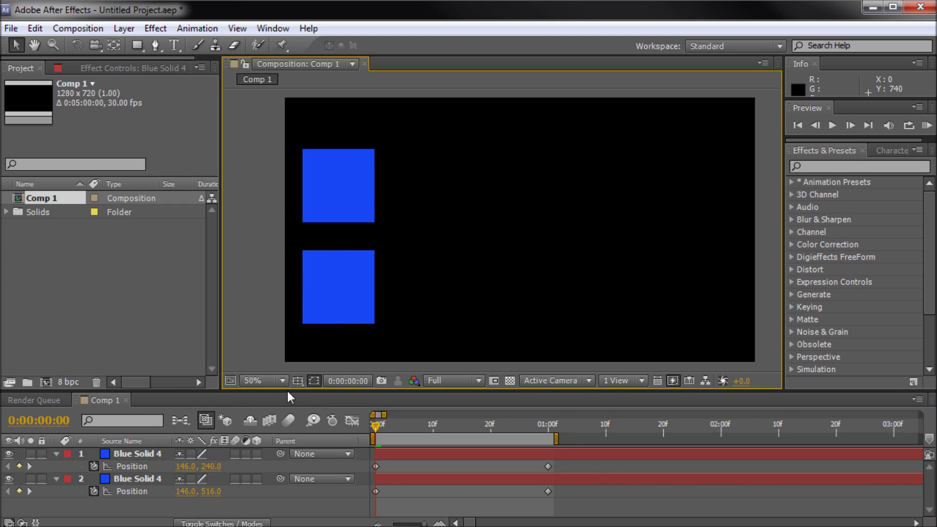
Enlarge the timeline, examine the Keyframe Assistant easing options for the upper square's first position keyframe, and restore the timeline height
drag(290, 398, 300, 127)
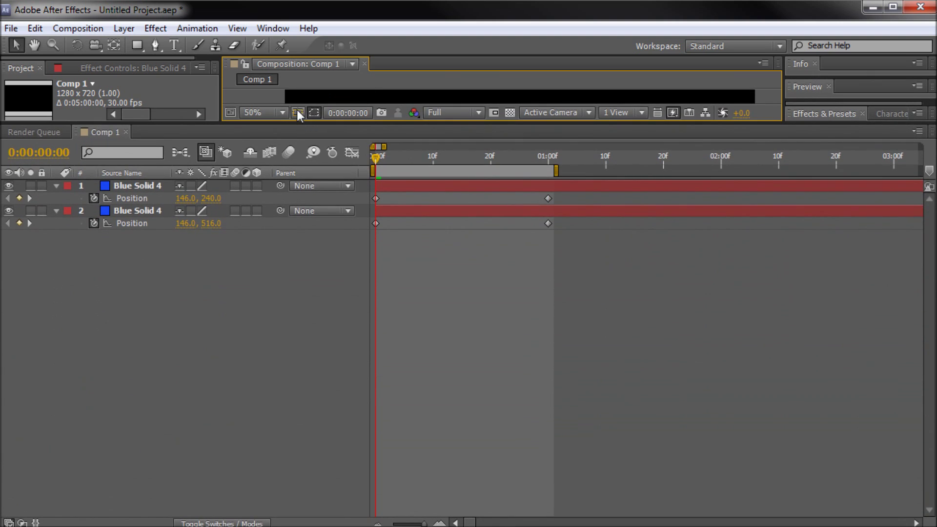
click(388, 325)
right_click(376, 199)
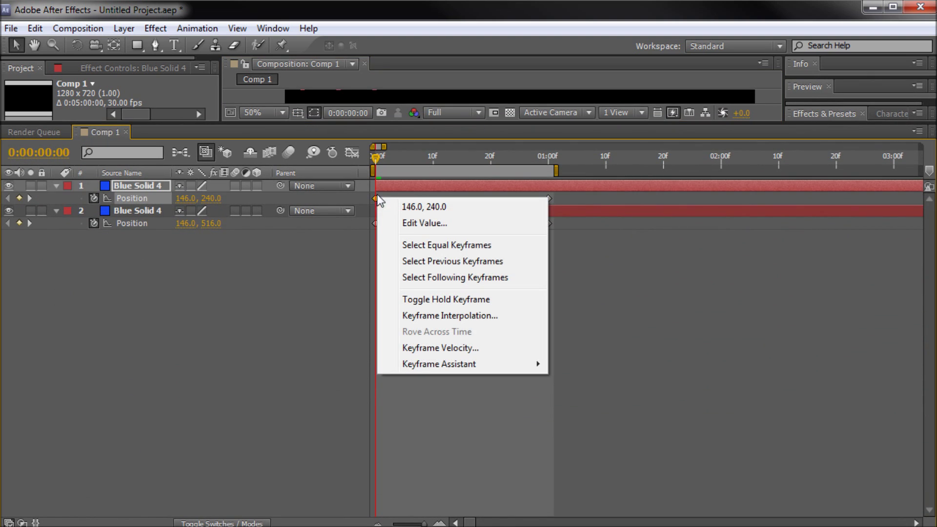
click(347, 258)
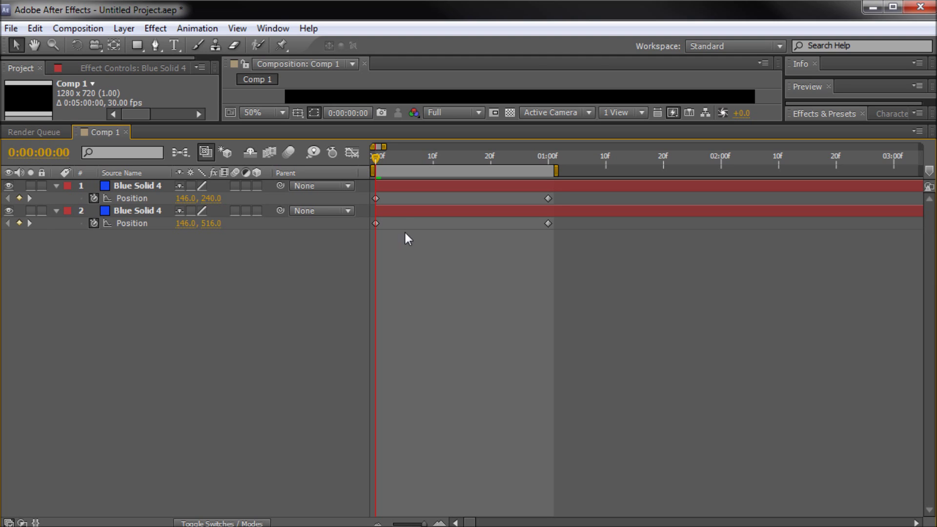
right_click(377, 199)
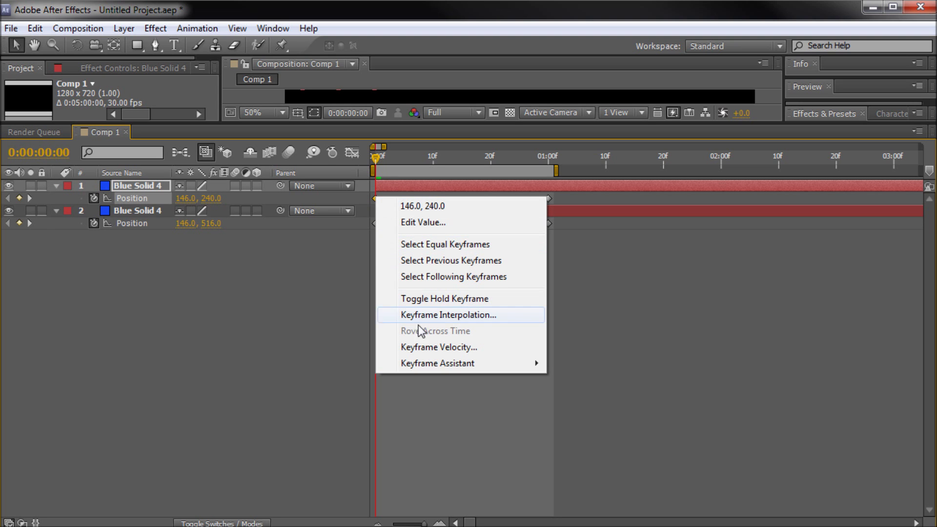
mouse_move(433, 365)
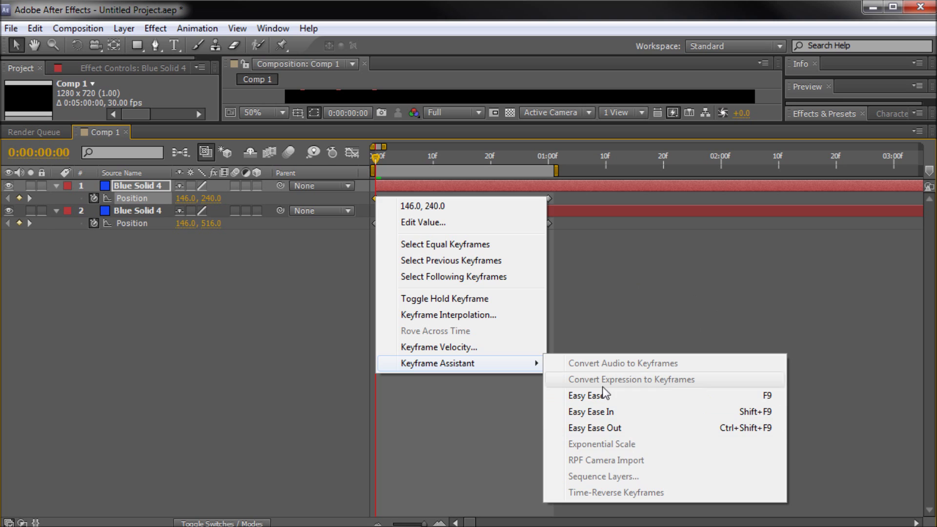
click(652, 287)
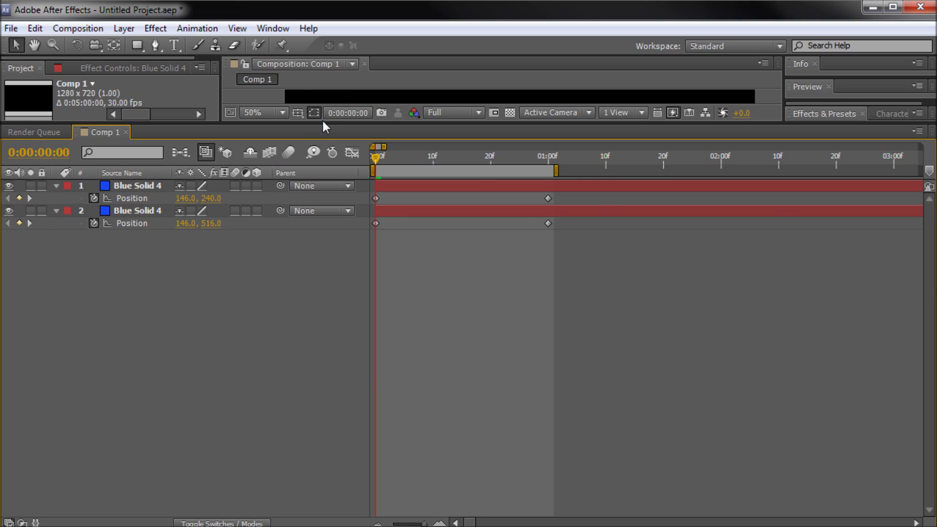
drag(323, 122, 362, 390)
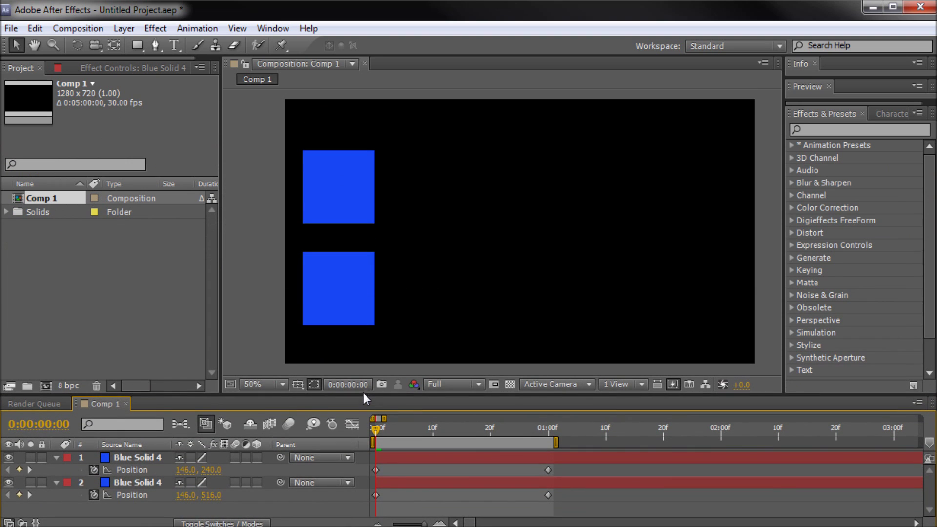
Apply Easy Ease In to the lower square's position keyframe at 1 s, with the current time at frame 10
click(336, 266)
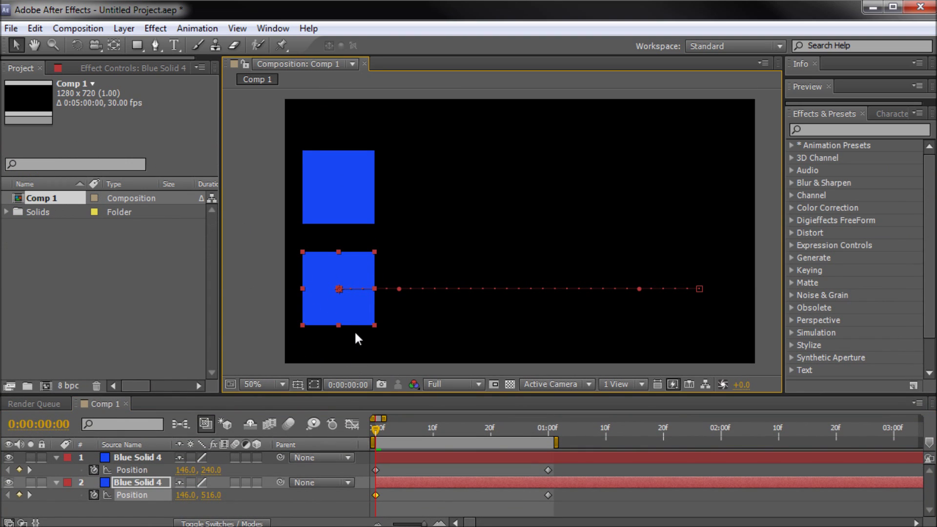
click(422, 493)
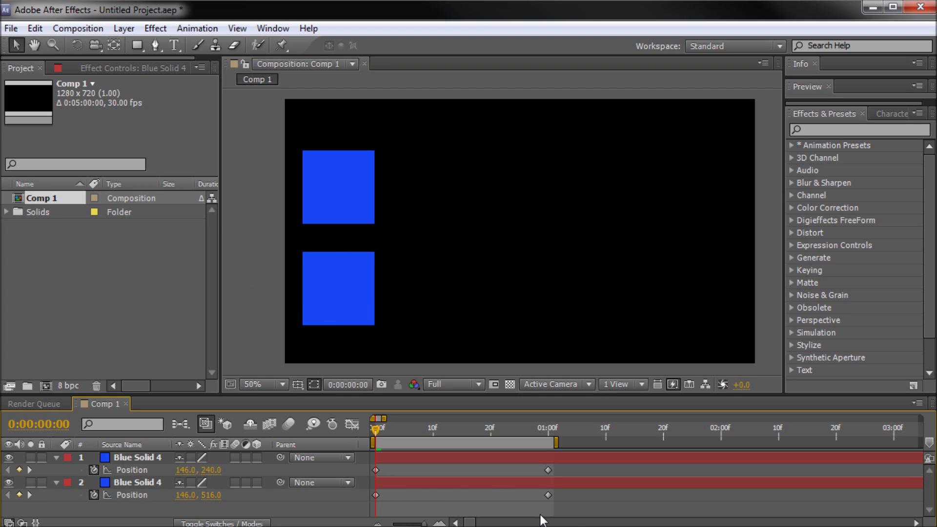
click(548, 496)
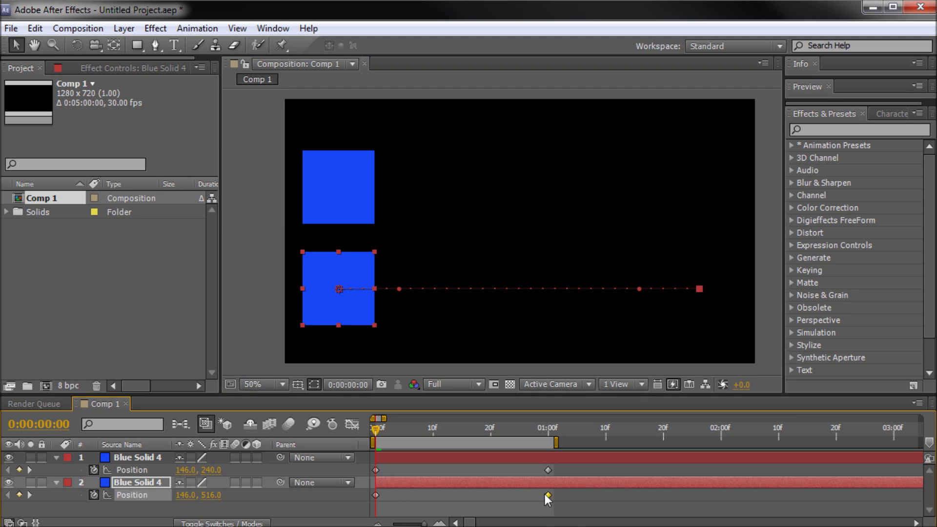
drag(380, 433, 432, 435)
right_click(548, 495)
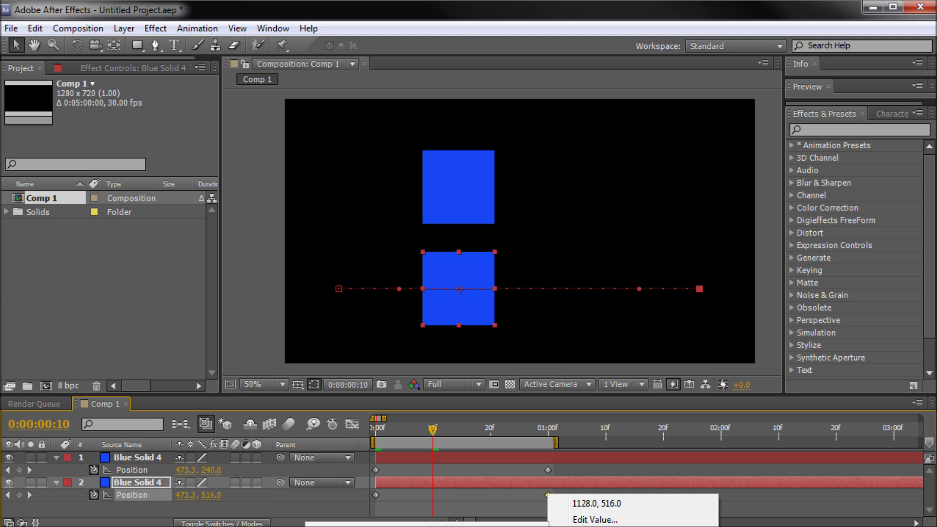
key(shift+F9)
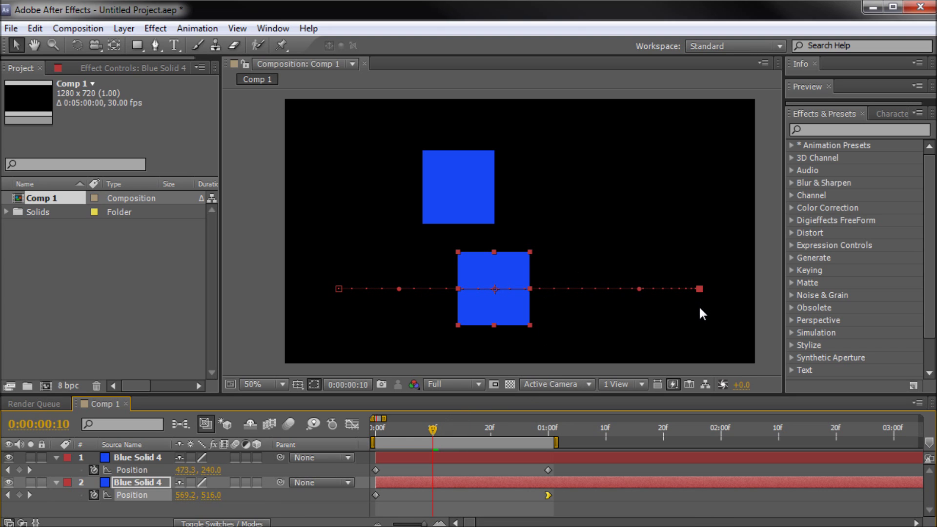
Examine the spacing of the motion path dots toward the lower square's end keyframe
scroll(699, 305, up, 6)
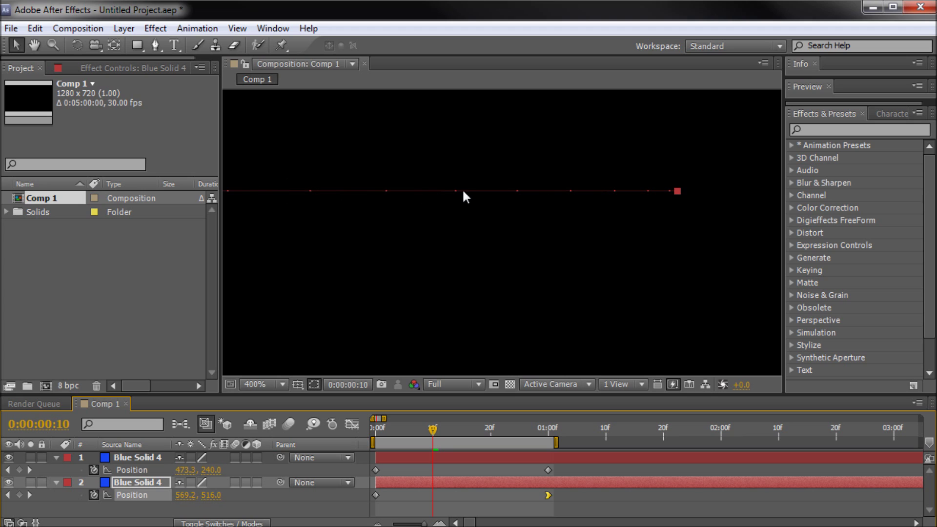
scroll(625, 190, down, 8)
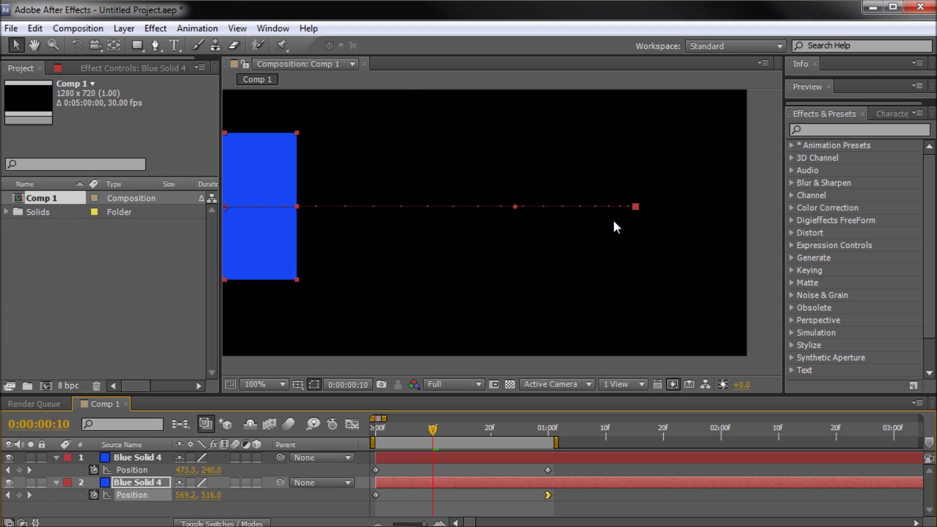
scroll(537, 210, up, 2)
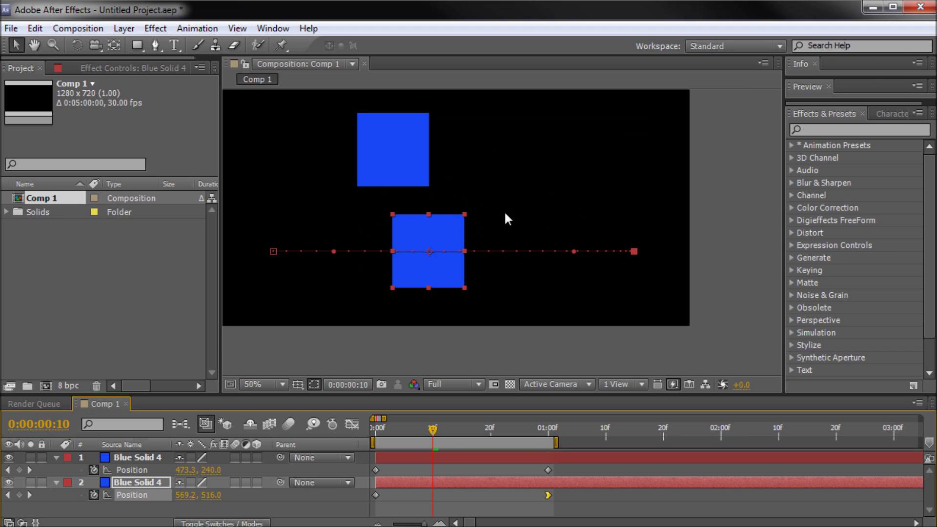
Recentre the composition view and preview both squares to compare the lower square's eased arrival with the upper square's linear motion
drag(511, 188, 565, 221)
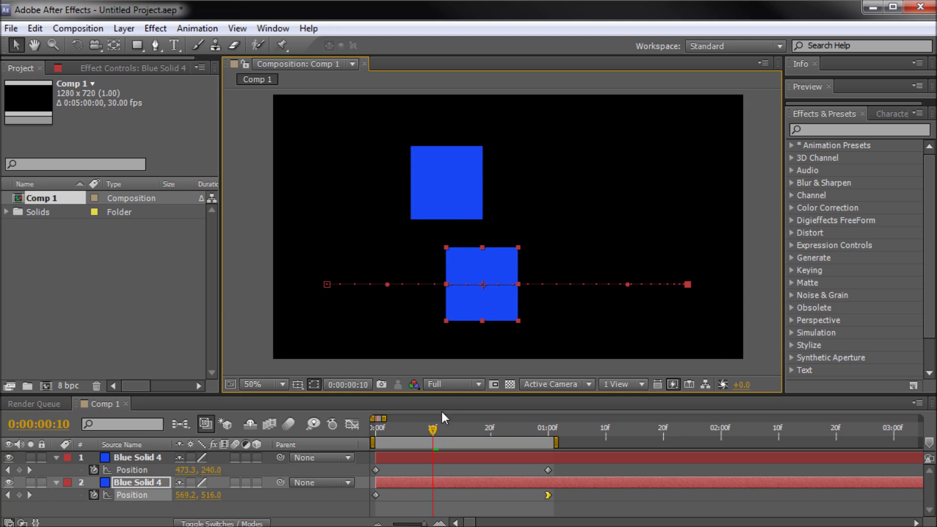
drag(432, 429, 542, 441)
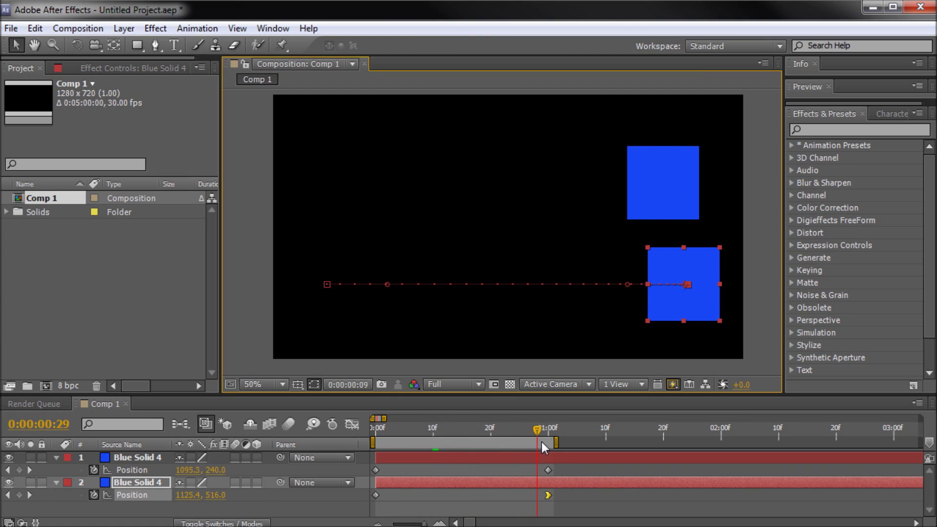
key(space)
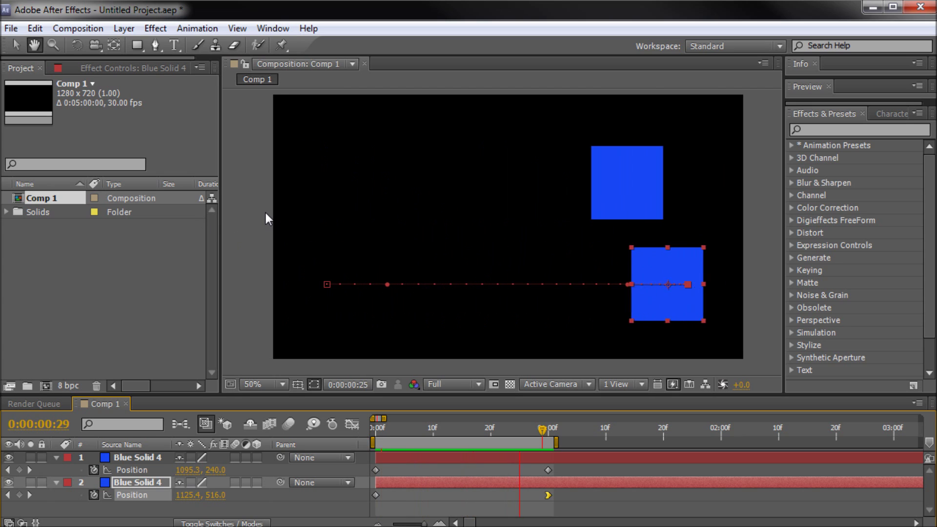
key(space)
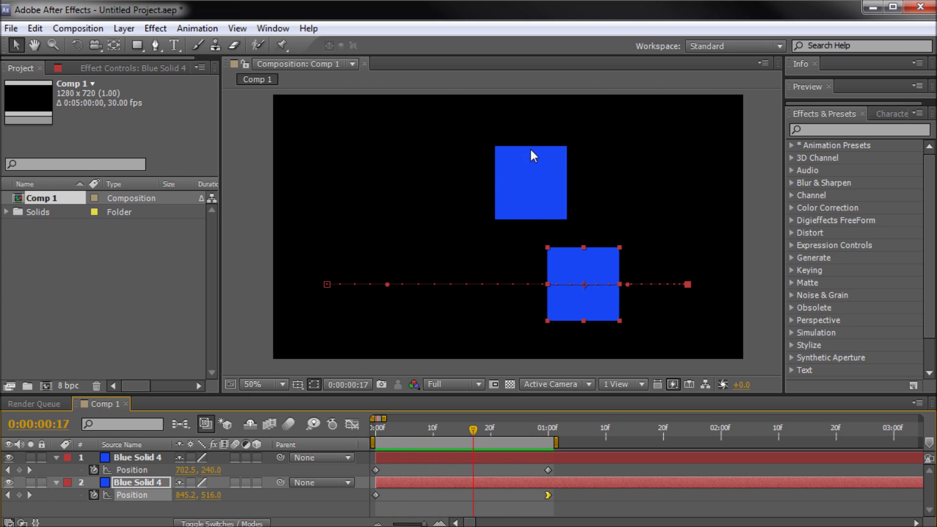
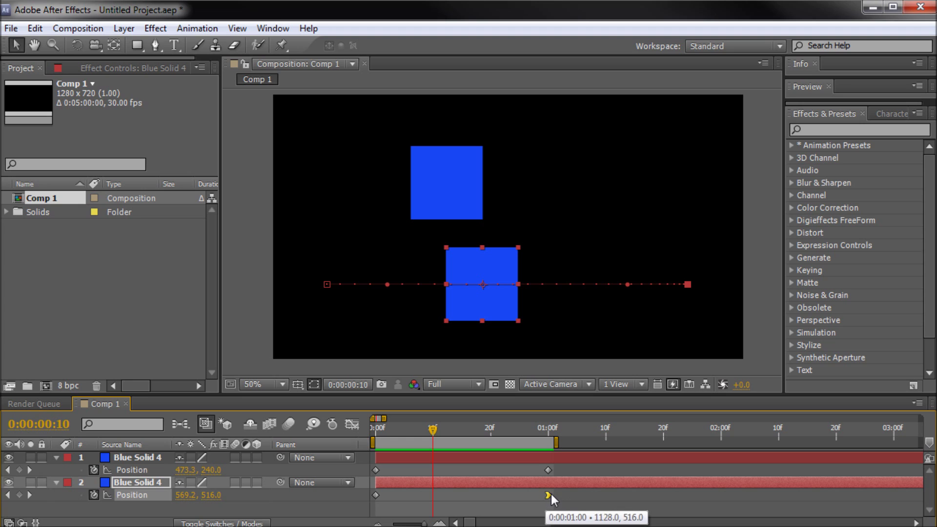
Return the lower square's position keyframe at 1 s to linear and apply Easy Ease Out to its keyframe at 0 s
ctrl+click(548, 495)
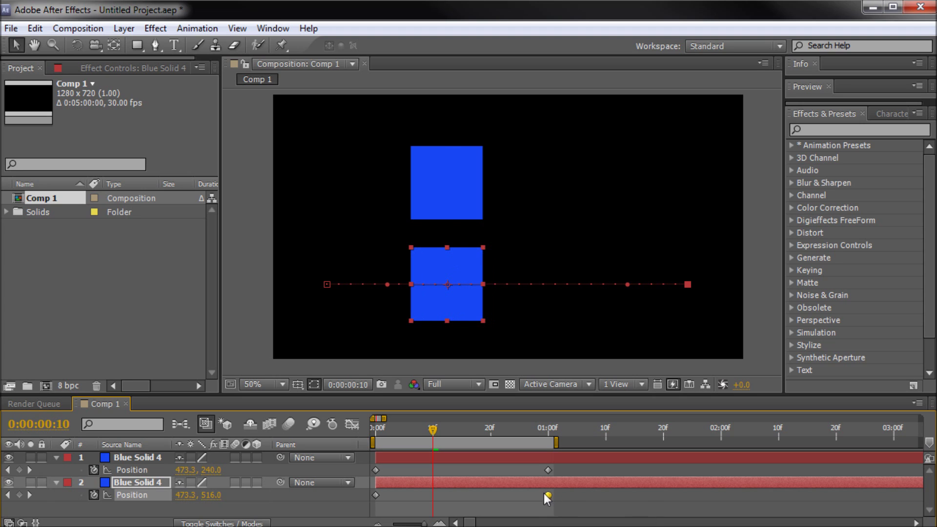
ctrl+click(549, 496)
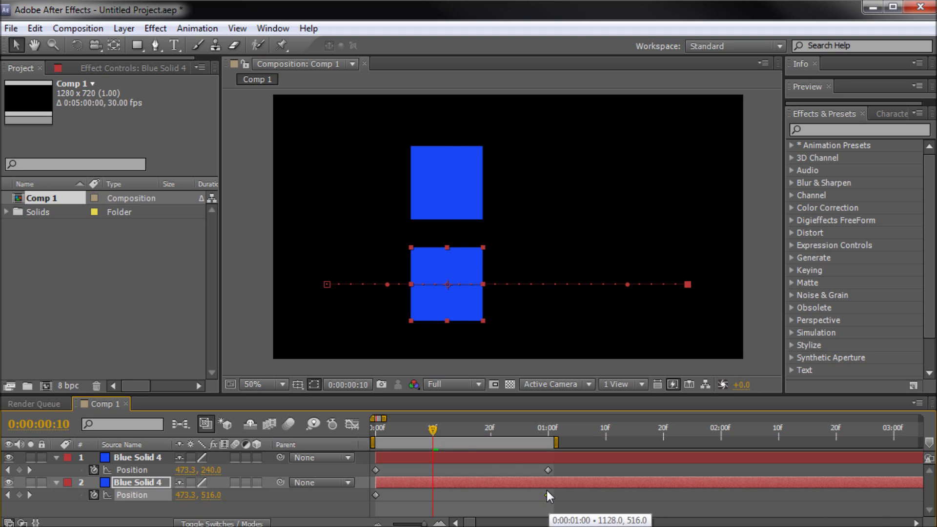
drag(431, 432, 408, 431)
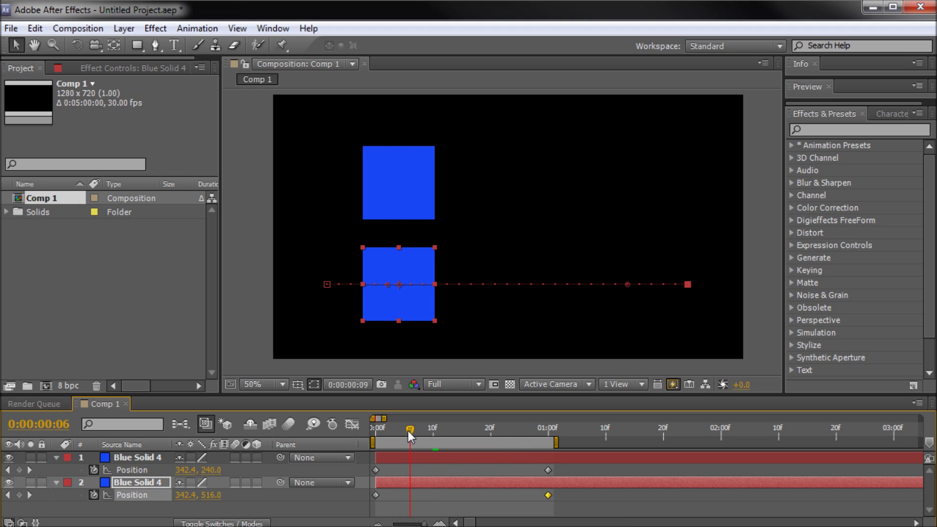
click(376, 496)
right_click(376, 494)
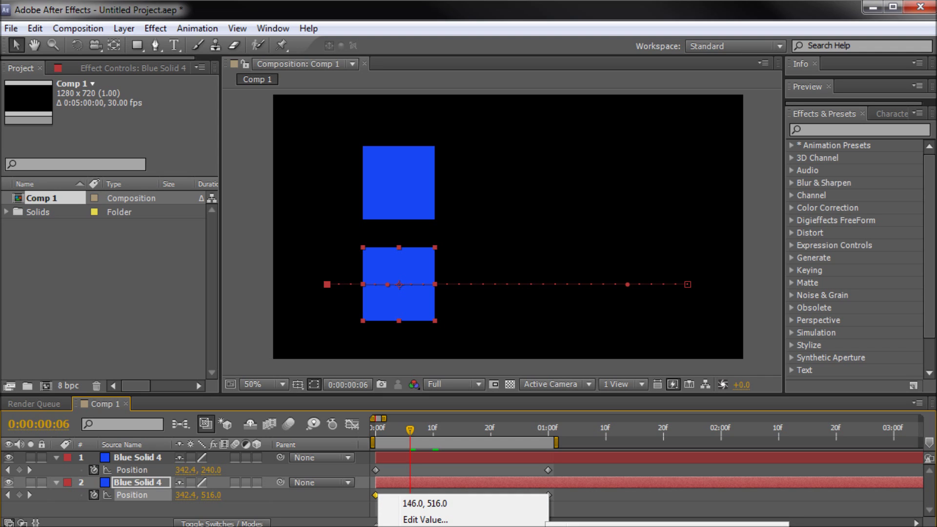
key(ctrl+shift+F9)
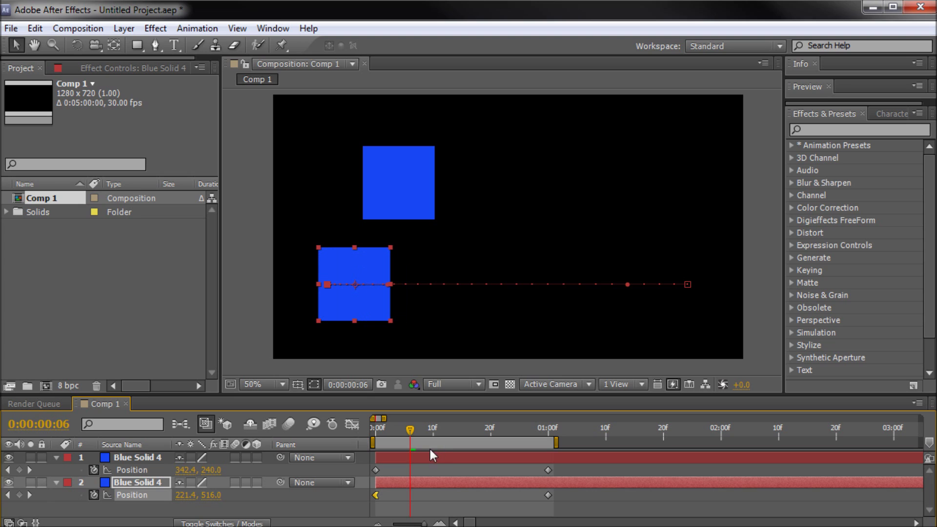
Examine the spacing of the motion path dots near the lower square's start keyframe
scroll(350, 318, up, 4)
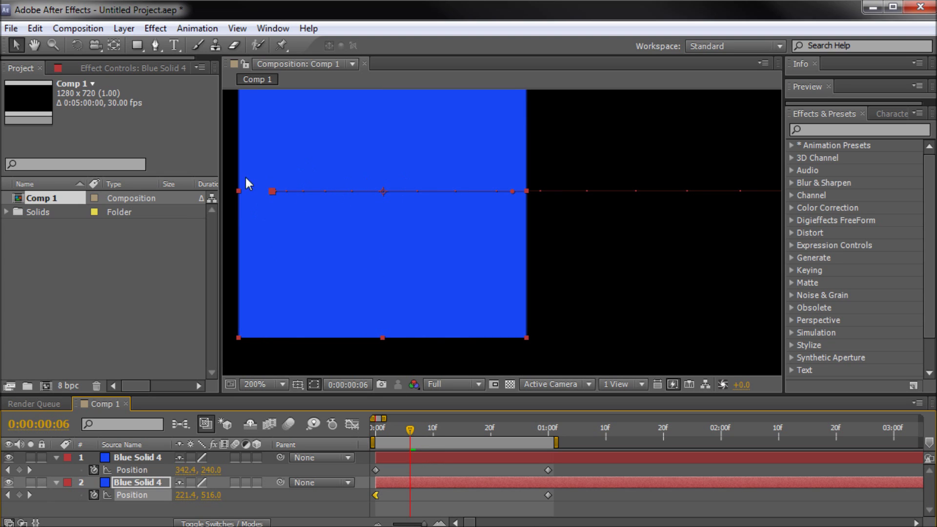
scroll(377, 190, down, 4)
key(space)
drag(596, 169, 561, 261)
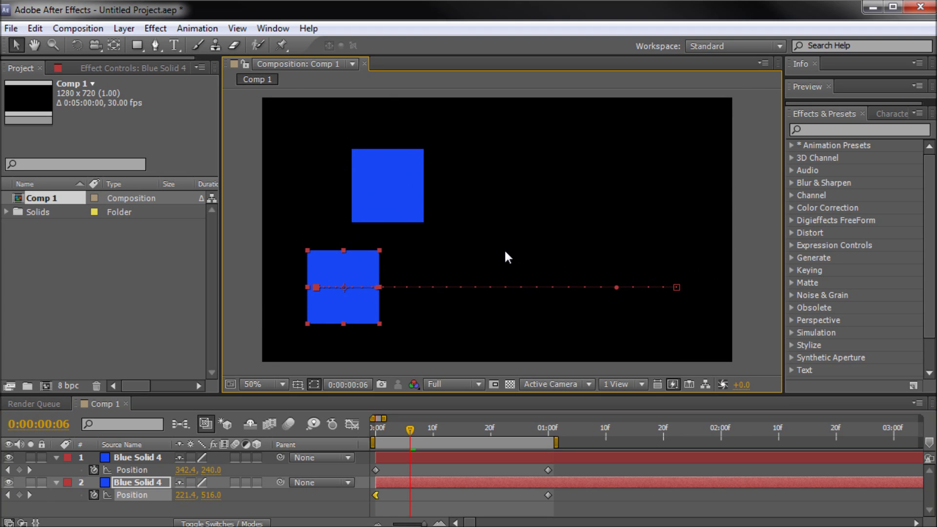
Play and scrub the animation to compare the lower square's eased start with the upper square's linear motion, ending with nothing selected
key(space)
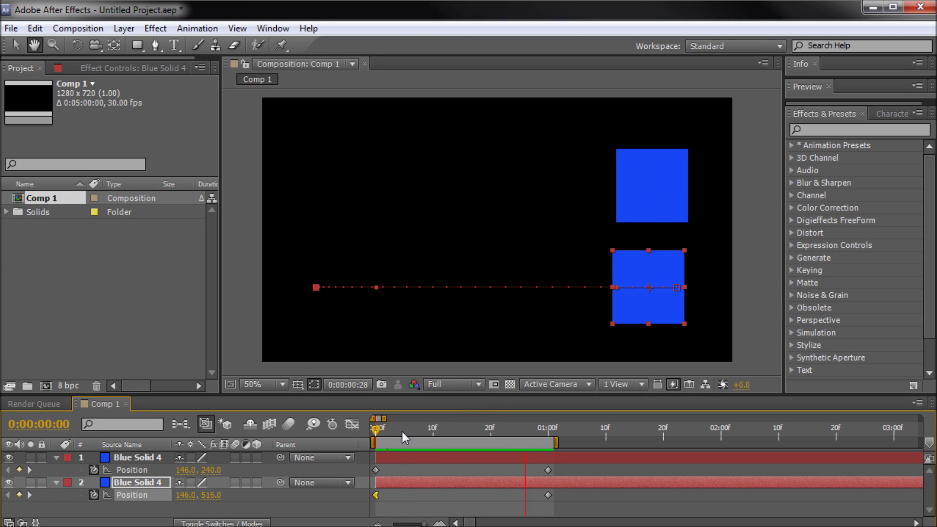
key(space)
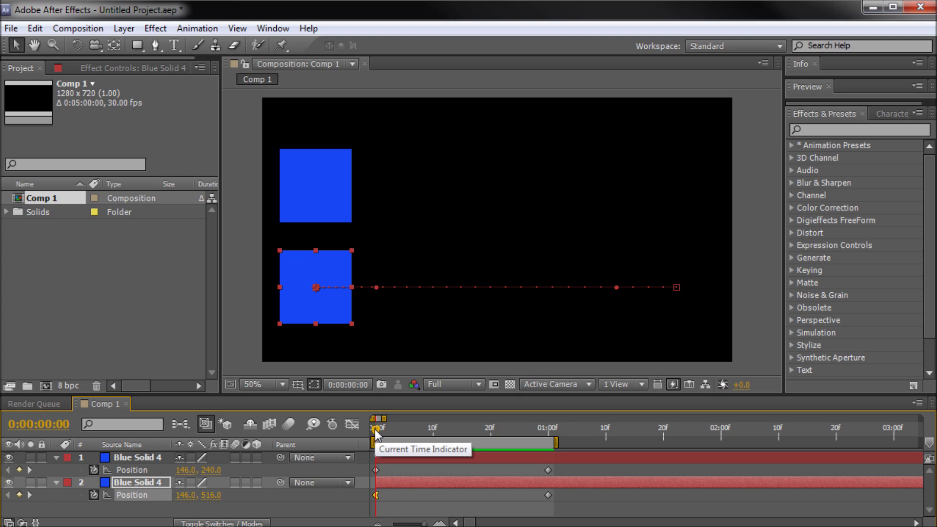
key(space)
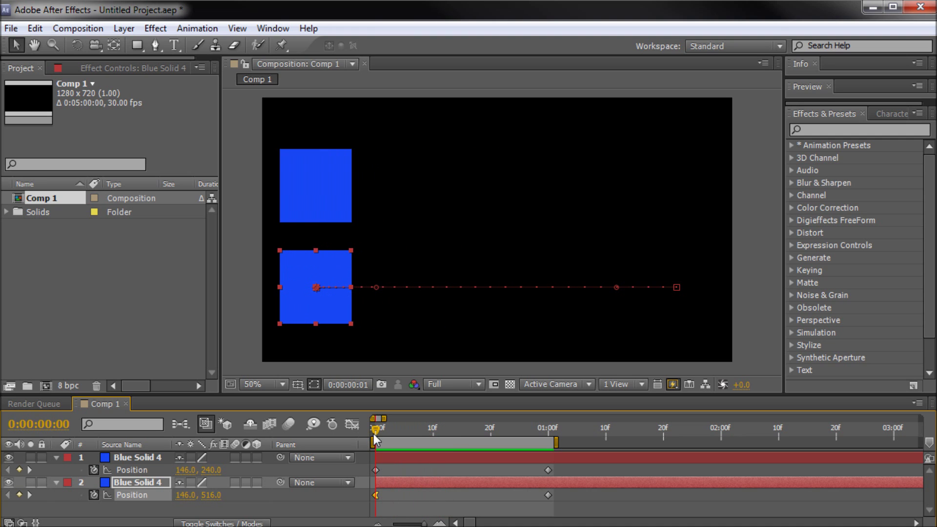
drag(374, 435, 555, 435)
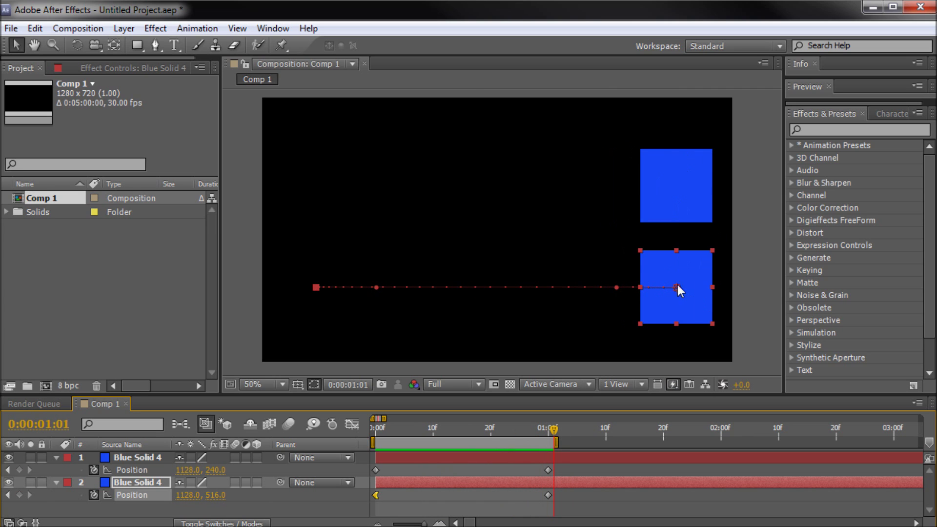
drag(554, 435, 391, 423)
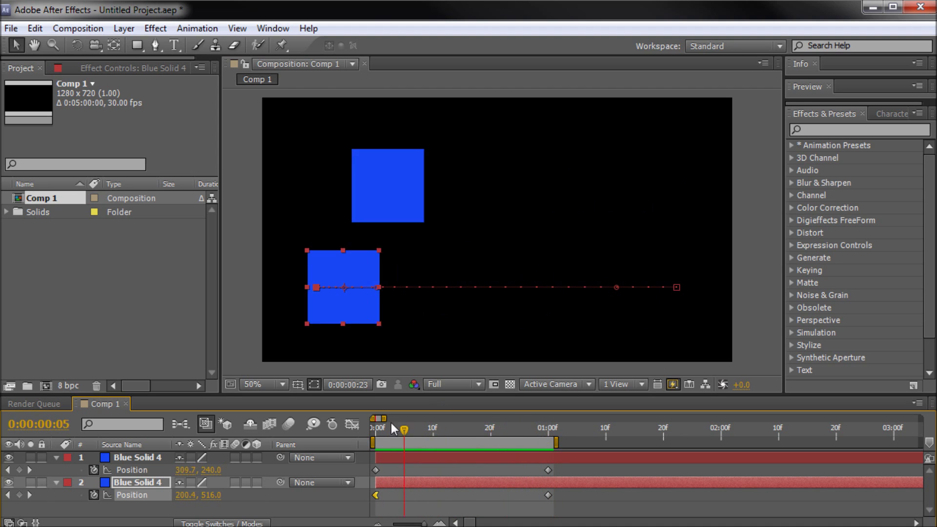
key(space)
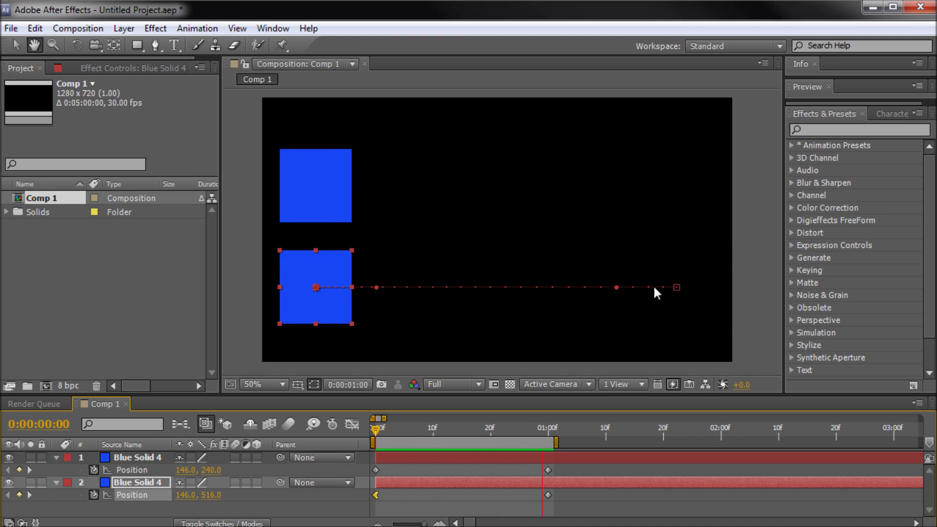
click(740, 223)
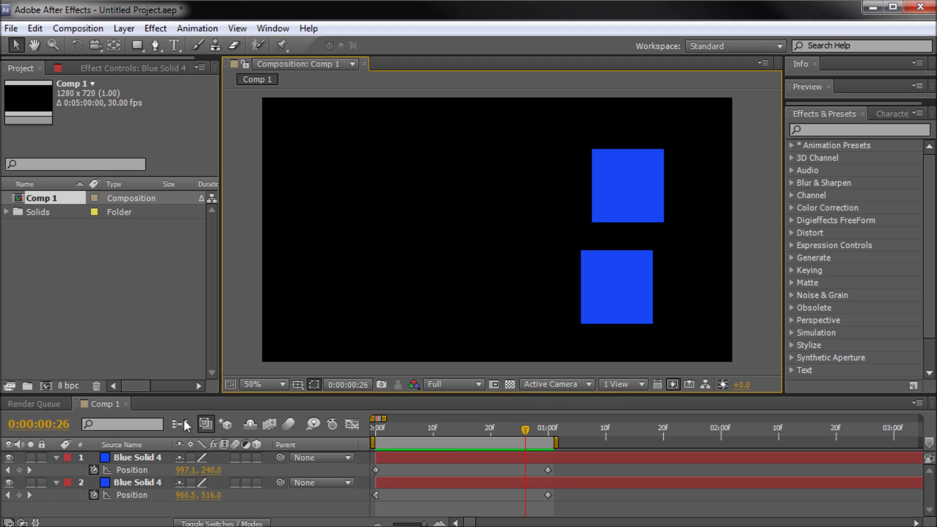
Delete both blue square layers from the composition
click(142, 458)
shift+click(136, 483)
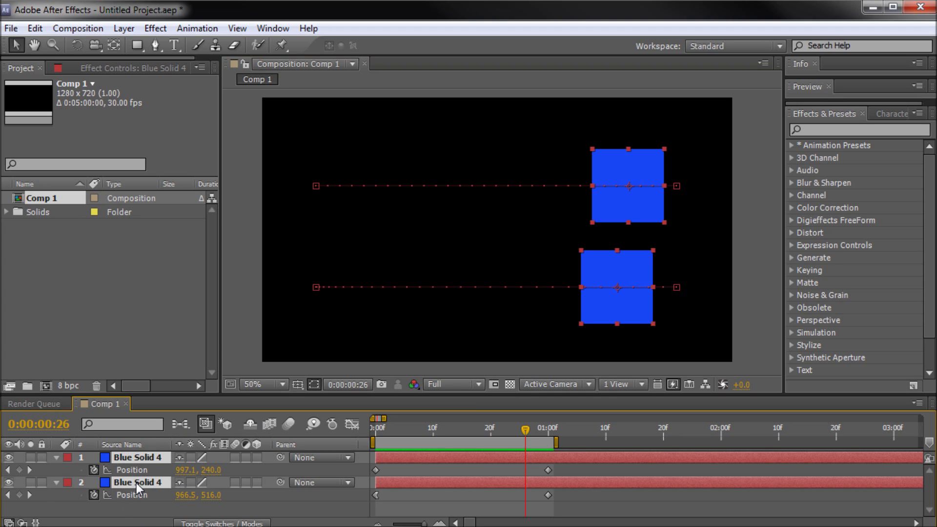
key(Delete)
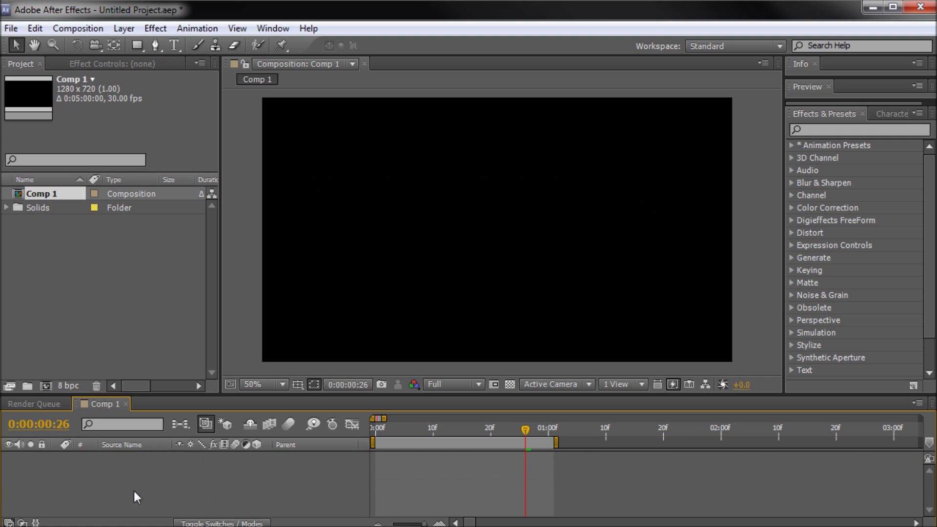
Create a new blue solid and scale it down to a small square at the frame's lower centre, at about 650, 648
click(124, 28)
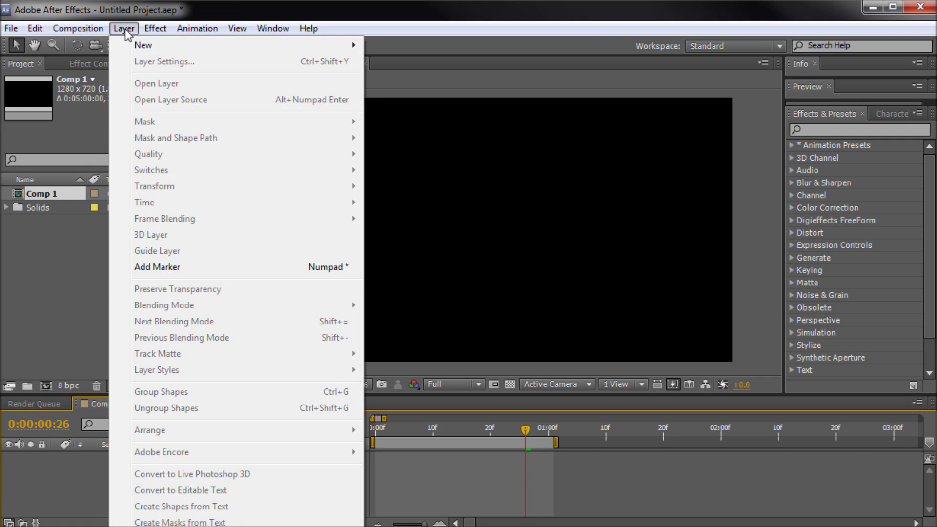
mouse_move(142, 43)
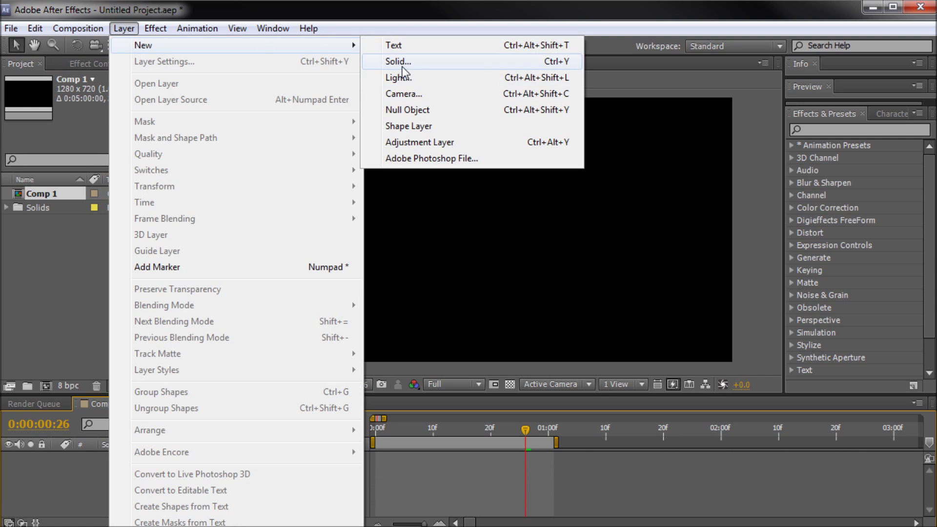
click(402, 66)
click(418, 423)
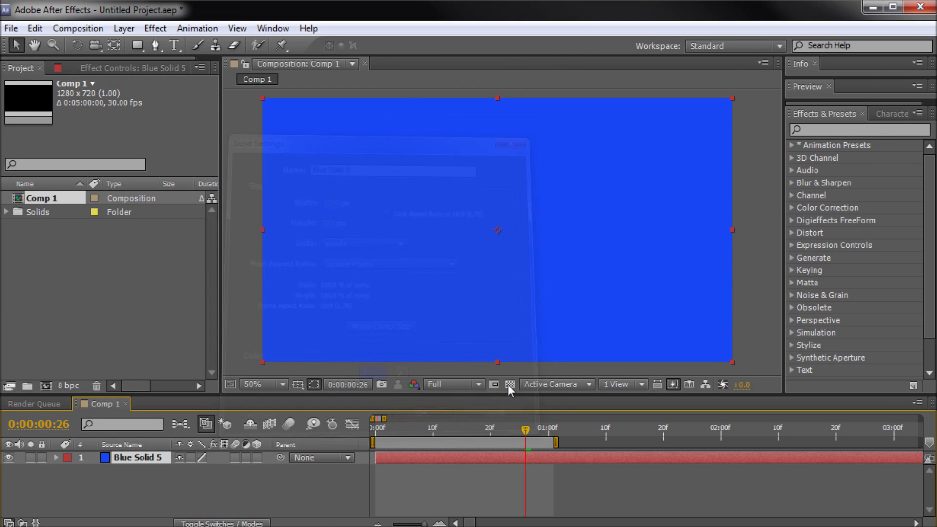
drag(731, 361, 514, 351)
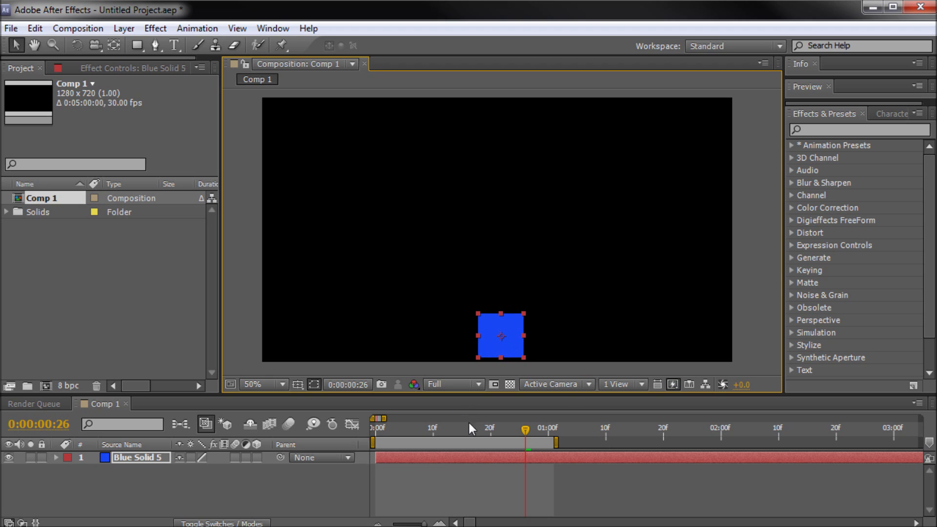
Animate the square's position with a keyframe at 0 s and one at frame 14 raised straight up to about 650, 110
drag(525, 432, 372, 430)
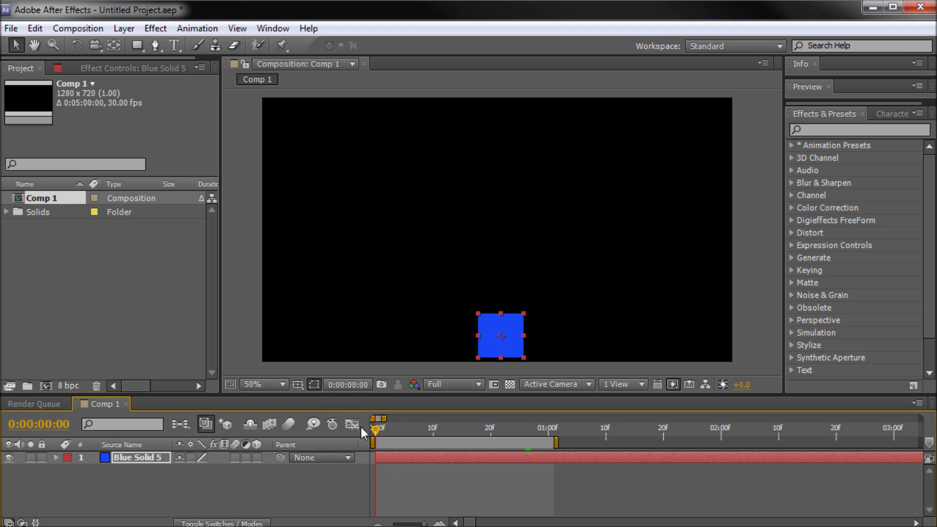
key(p)
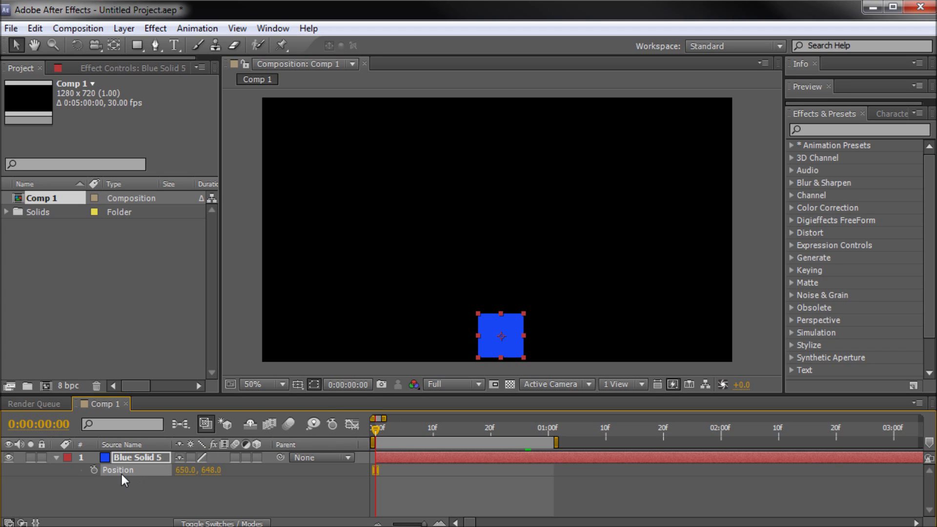
click(93, 470)
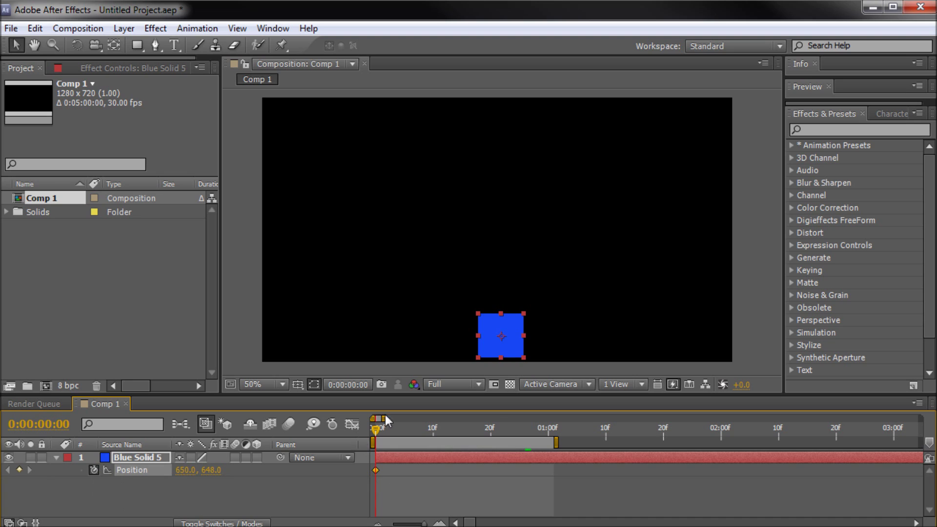
drag(374, 431, 453, 435)
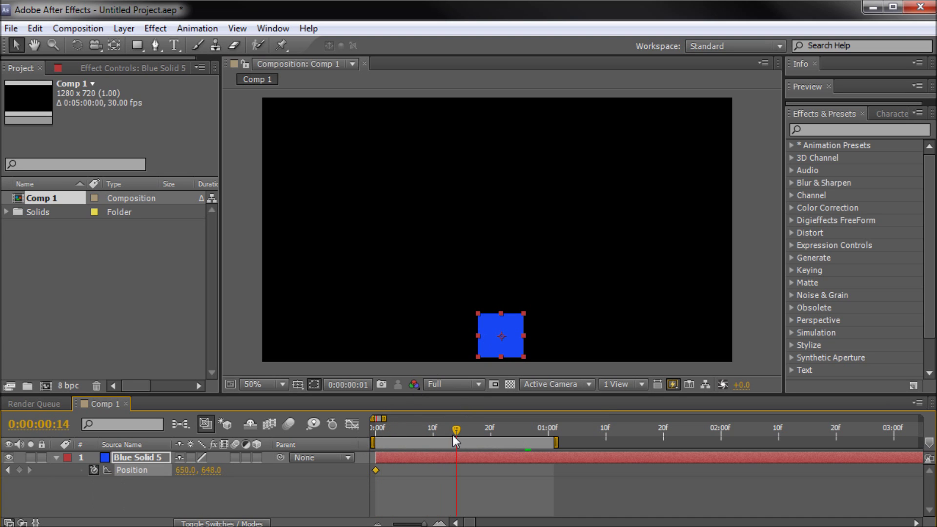
drag(488, 321, 471, 117)
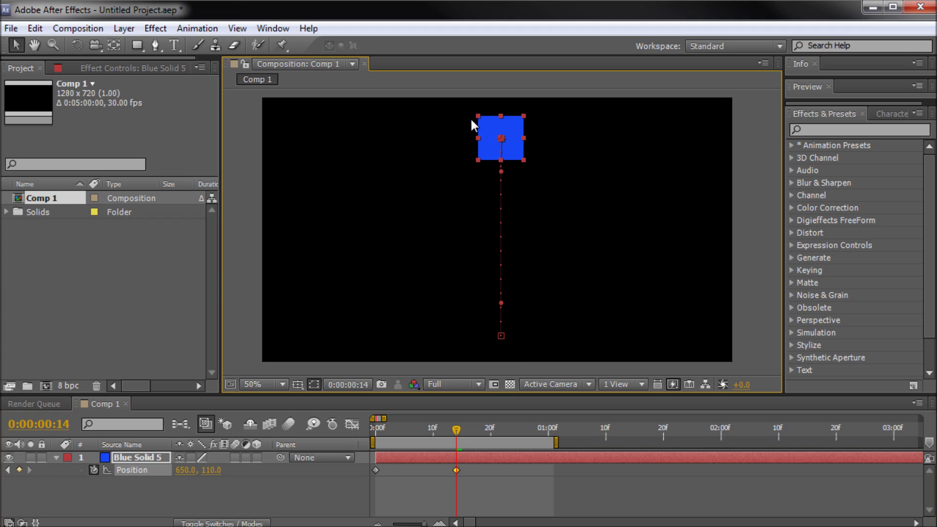
click(406, 476)
Copy the square's position keyframe at 0 s and paste it at 0:00:01:01
drag(457, 430, 554, 424)
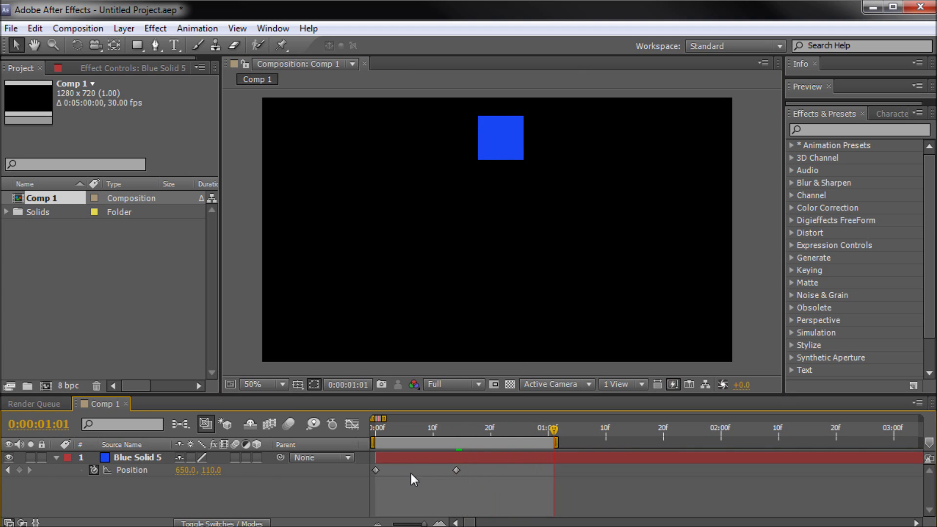
click(372, 469)
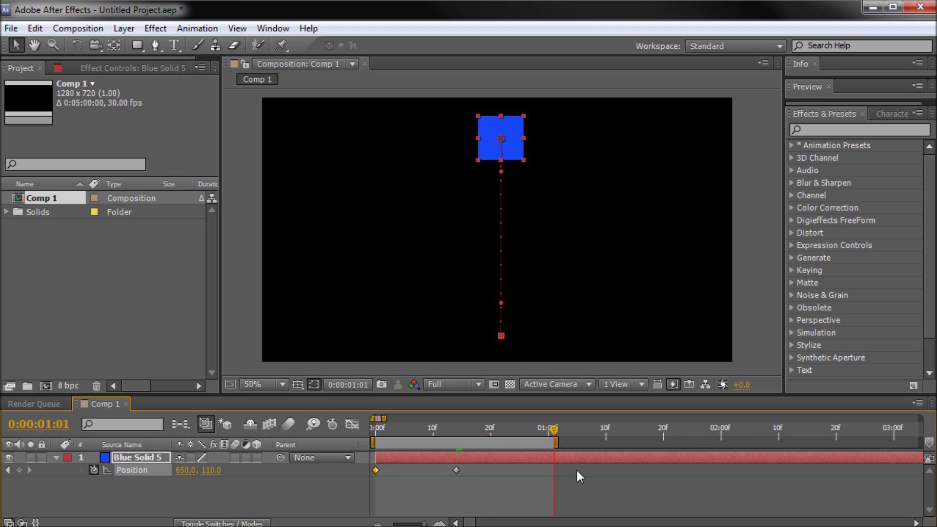
key(ctrl+c)
key(ctrl+v)
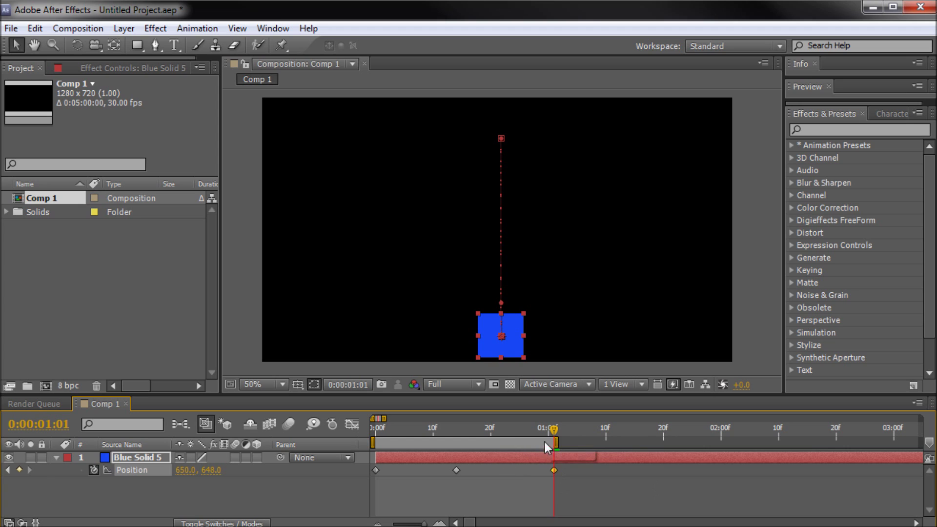
Move the square's last position keyframe to 1 s and its middle keyframe to frame 15, with the current time at frame 27
drag(555, 470, 551, 469)
key(Page_Up)
key(Page_Up)
key(Page_Up)
key(Page_Up)
drag(453, 470, 459, 469)
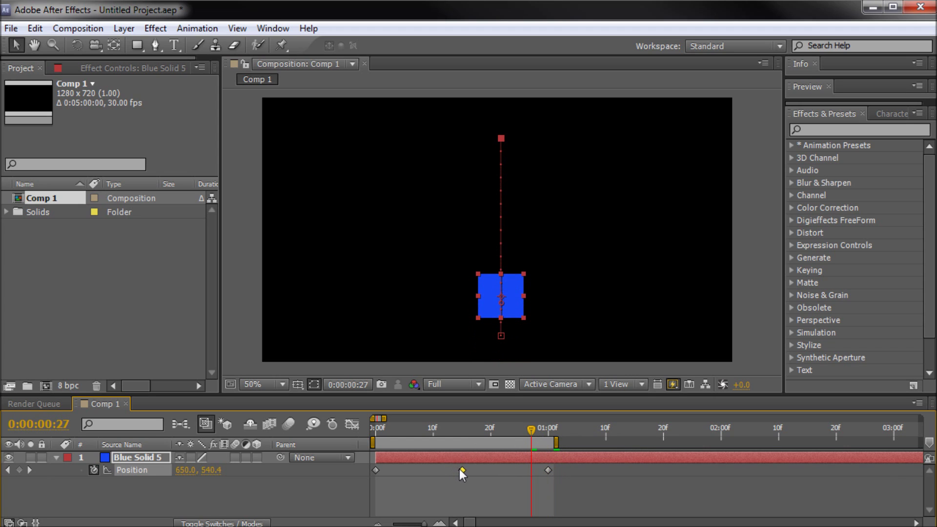
Preview the square's up-and-down motion with nothing selected and the current time at frame 2
drag(531, 429, 387, 429)
click(748, 292)
key(space)
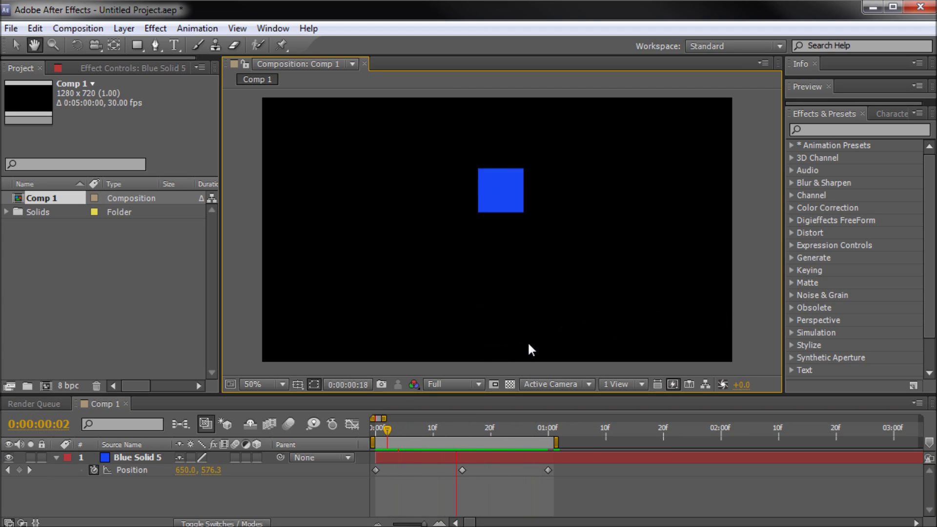
Scrub through the square's up-and-down motion to 0:00:01:01 and preview it from 0 s
click(402, 427)
drag(417, 432, 554, 438)
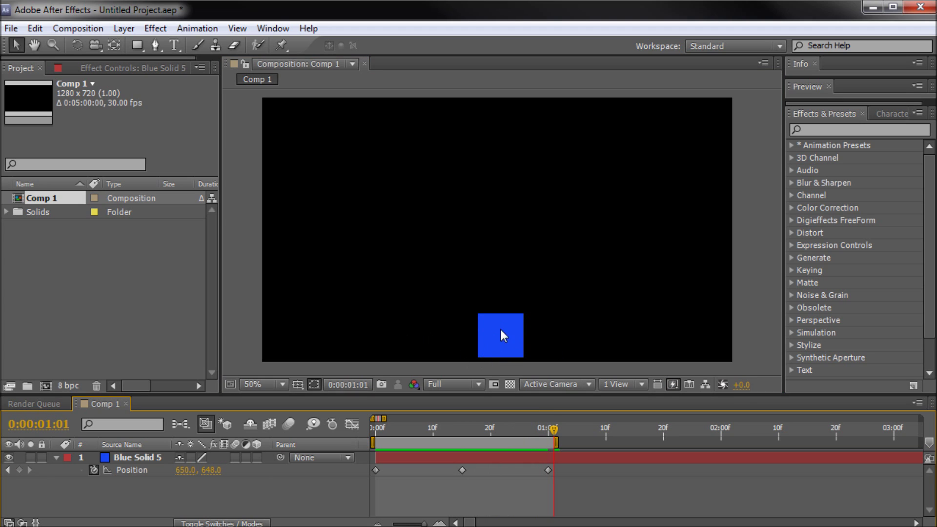
drag(528, 429, 366, 423)
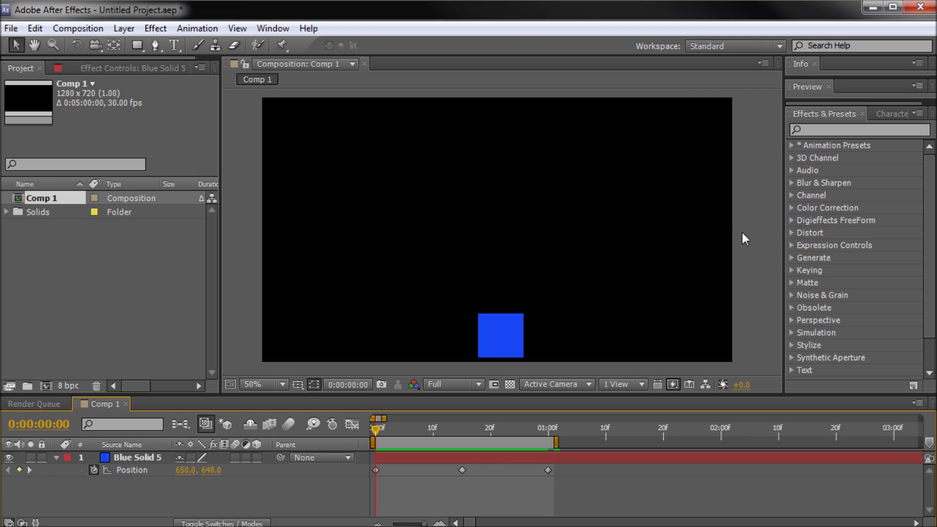
key(space)
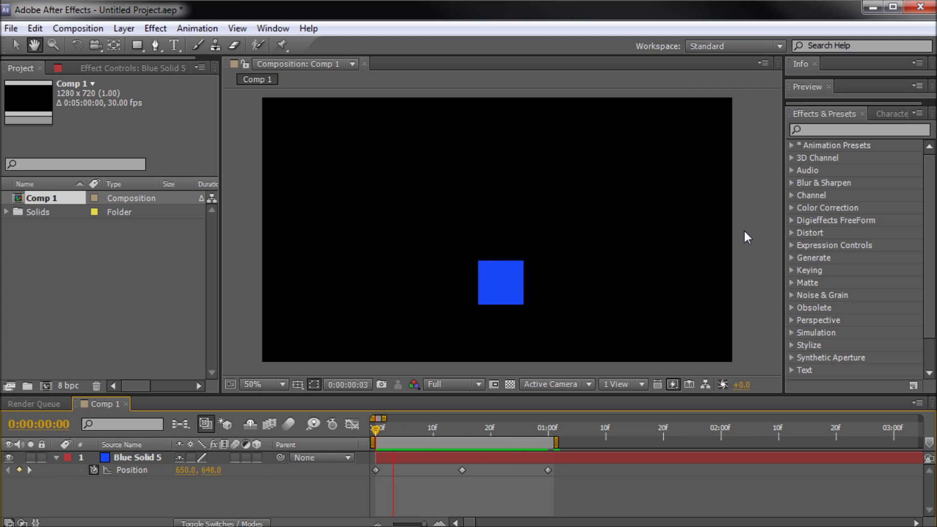
key(space)
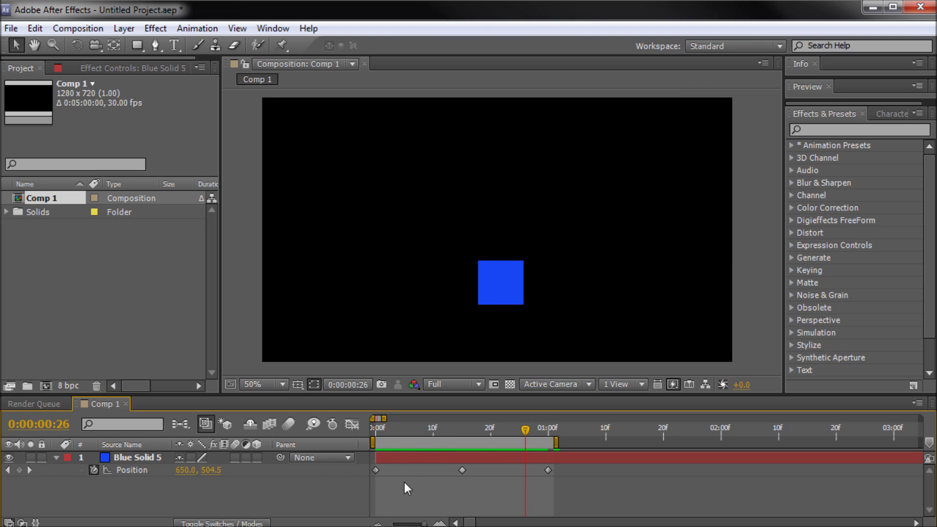
Shift the square's whole up-and-down path, with all three position keyframes selected, sideways to x 368
drag(549, 475, 374, 466)
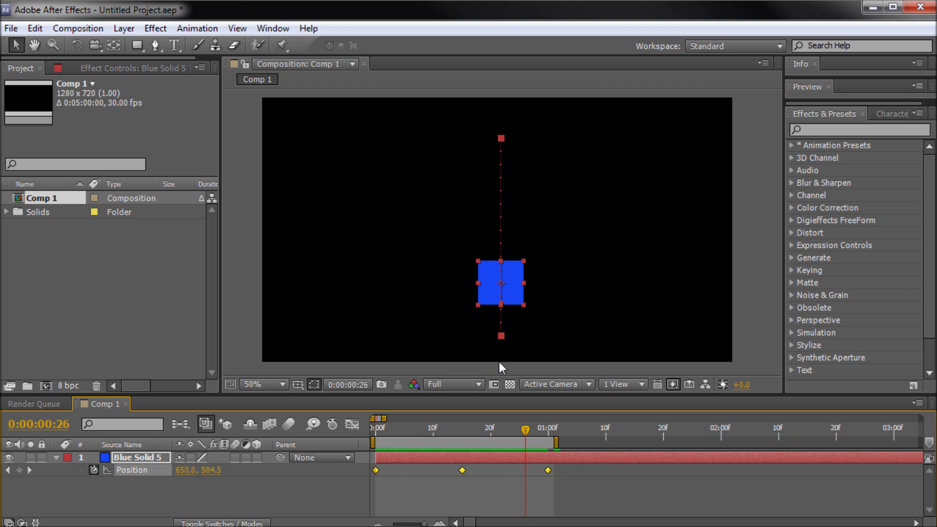
drag(502, 337, 398, 336)
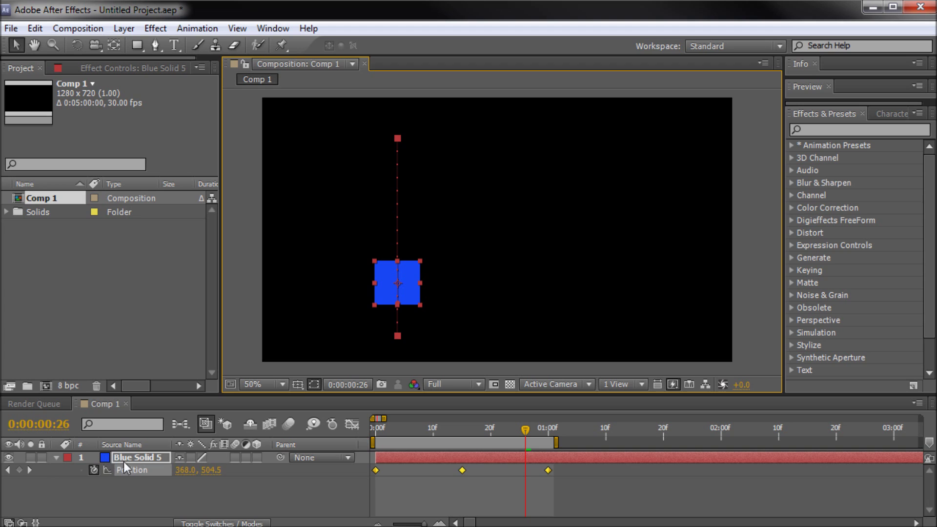
Duplicate the square's layer and shift all three position keyframes of the duplicate sideways to x 874
key(ctrl+d)
key(p)
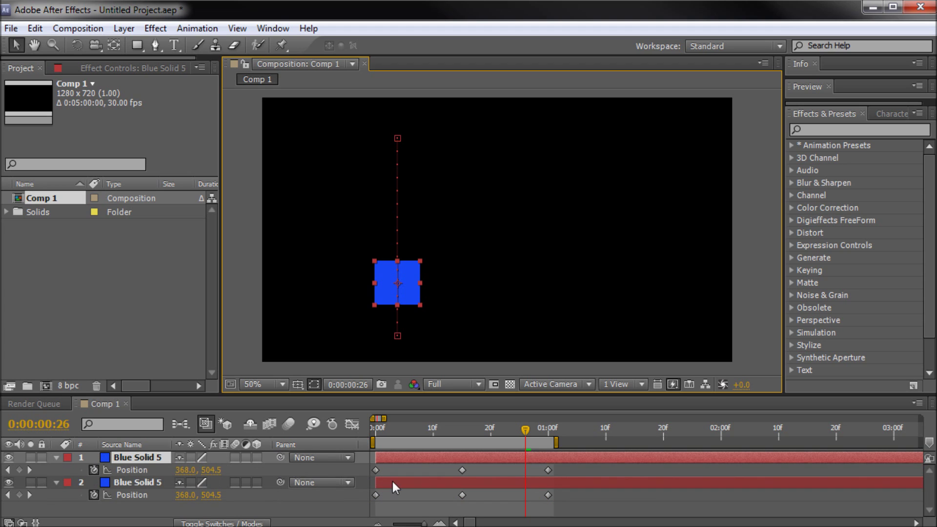
drag(569, 466, 367, 475)
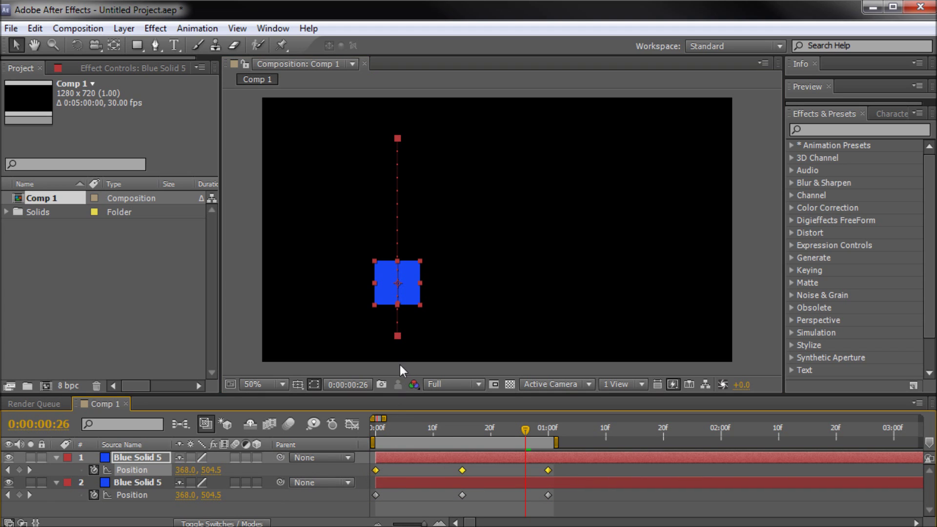
drag(398, 335, 584, 337)
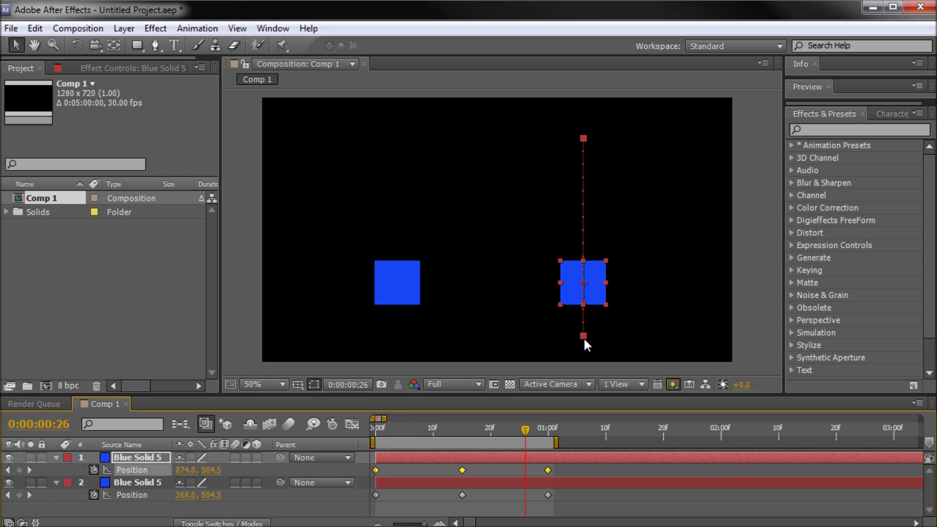
Preview both squares' motion from 0 s with nothing selected, and scrub to their highest point at frame 15
click(580, 495)
drag(517, 430, 376, 432)
key(space)
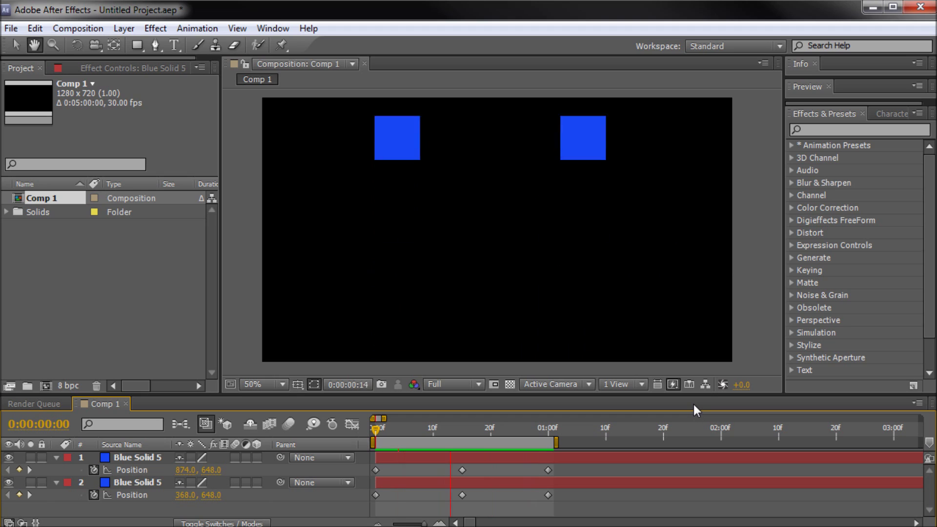
key(space)
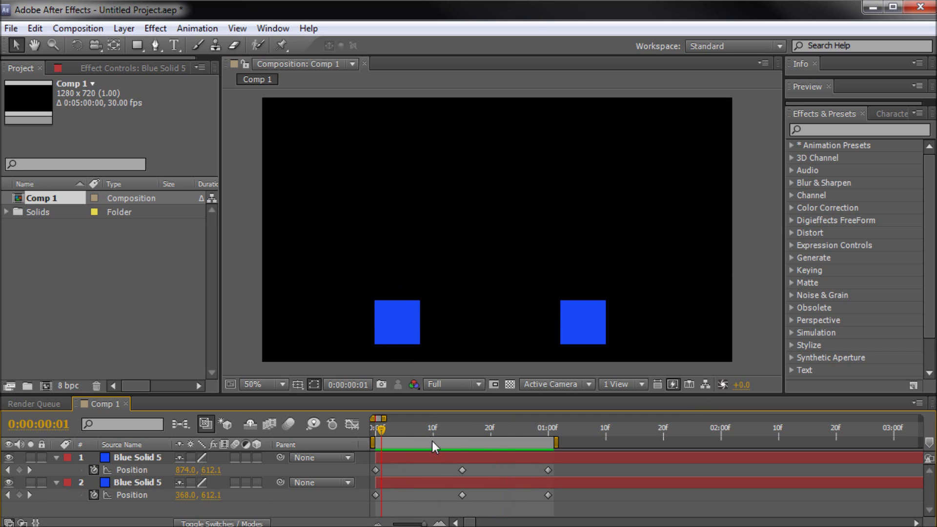
drag(382, 427, 406, 450)
key(space)
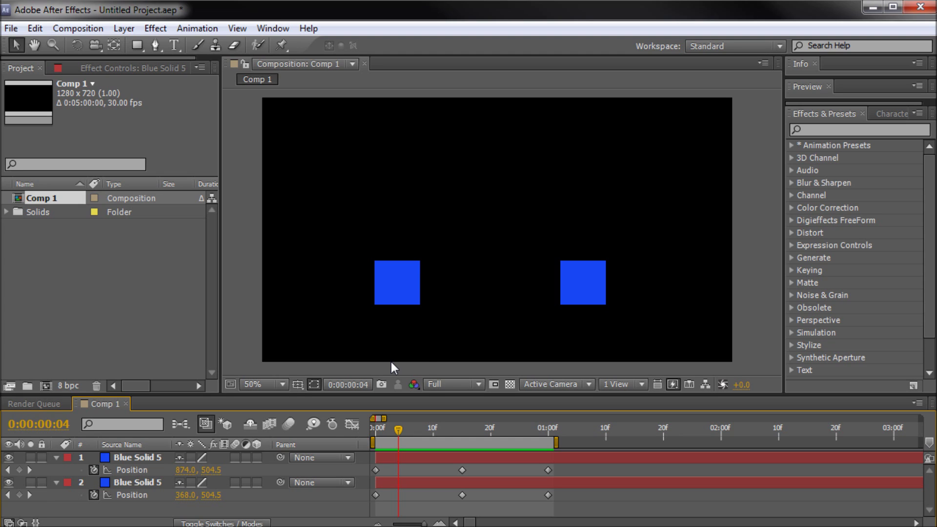
drag(397, 432, 459, 436)
click(742, 280)
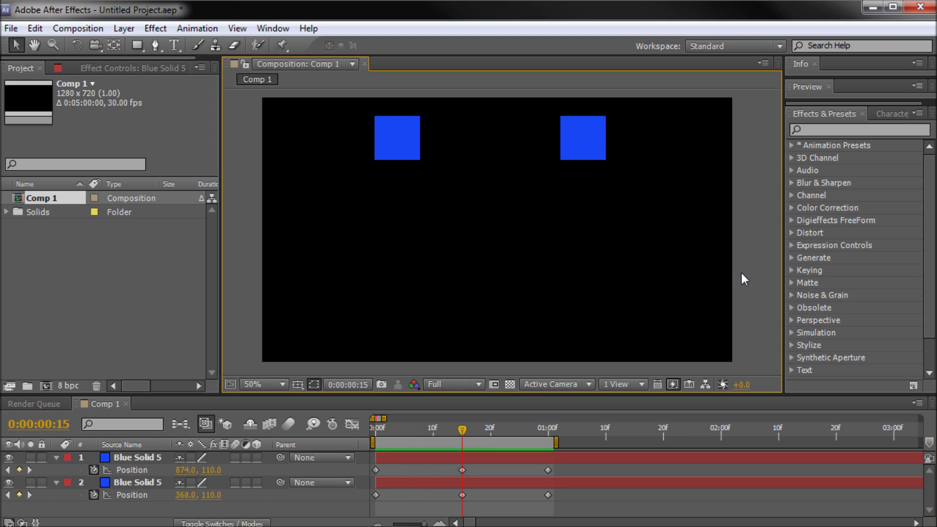
Apply Easy Ease to the middle position keyframe, at frame 15, of the square at x 874
click(463, 466)
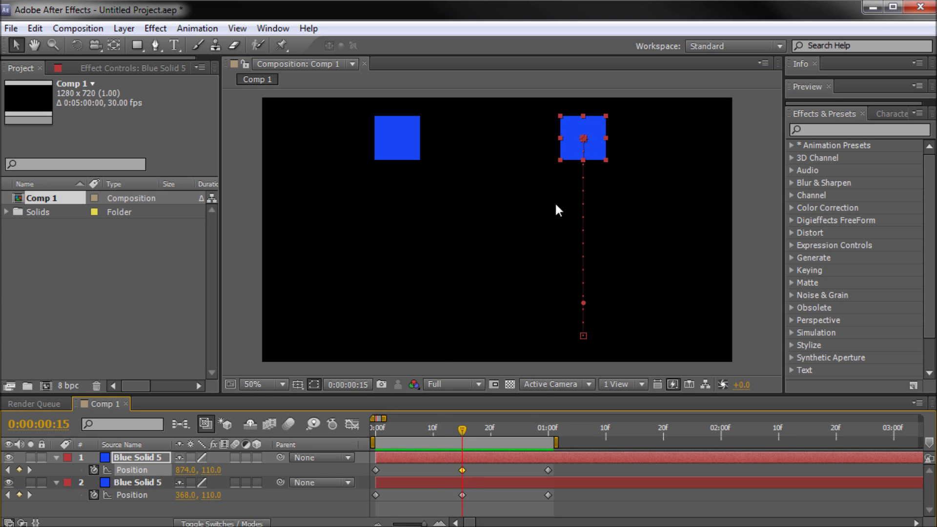
drag(455, 397, 453, 116)
right_click(462, 198)
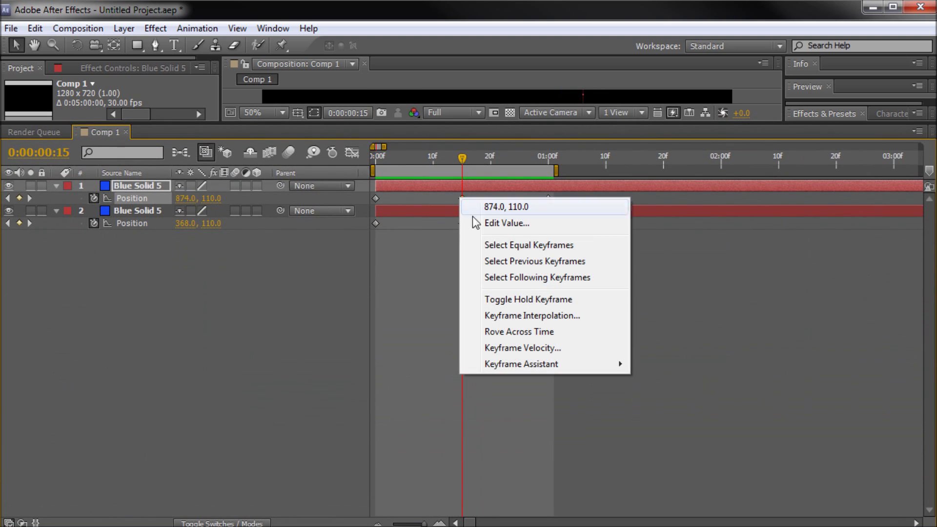
mouse_move(517, 365)
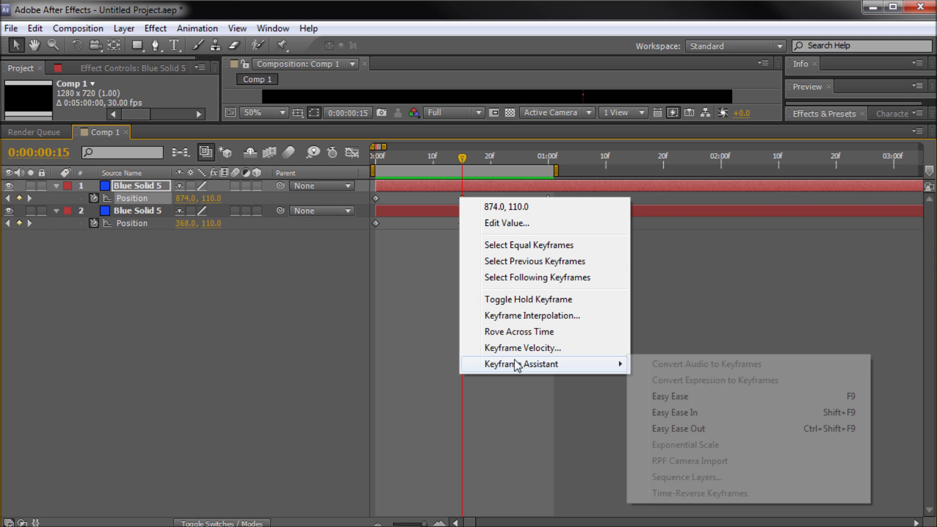
click(670, 399)
drag(446, 124, 495, 408)
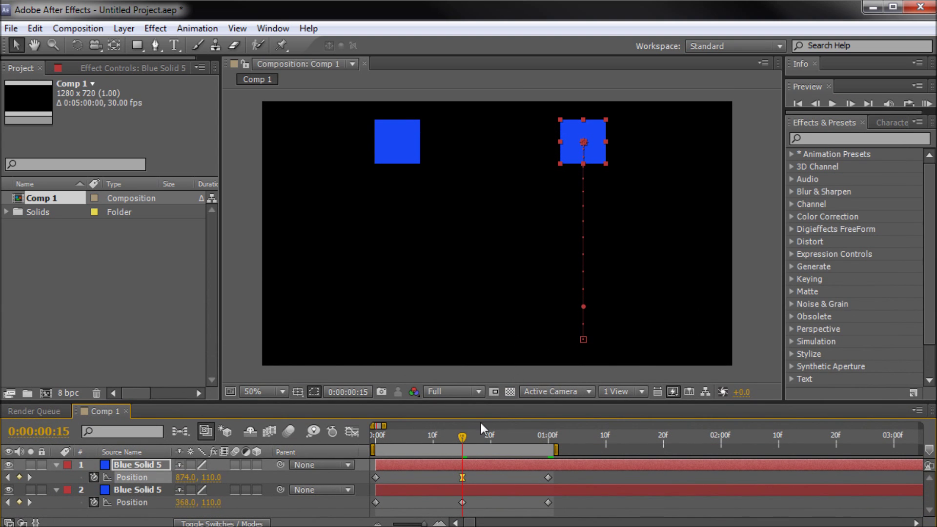
Preview the eased and linear squares from 0 s with nothing selected, and scrub back to frame 6 to compare their heights
drag(466, 436, 370, 461)
click(756, 233)
key(space)
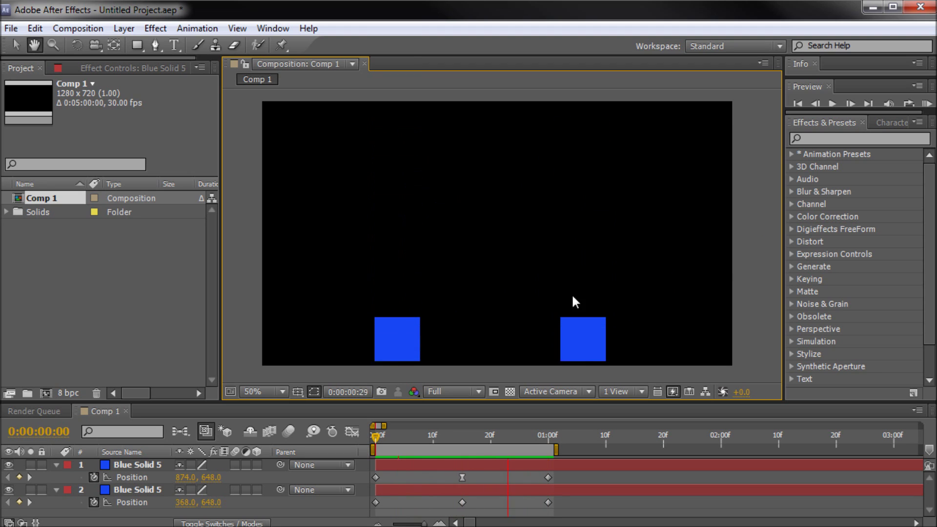
key(space)
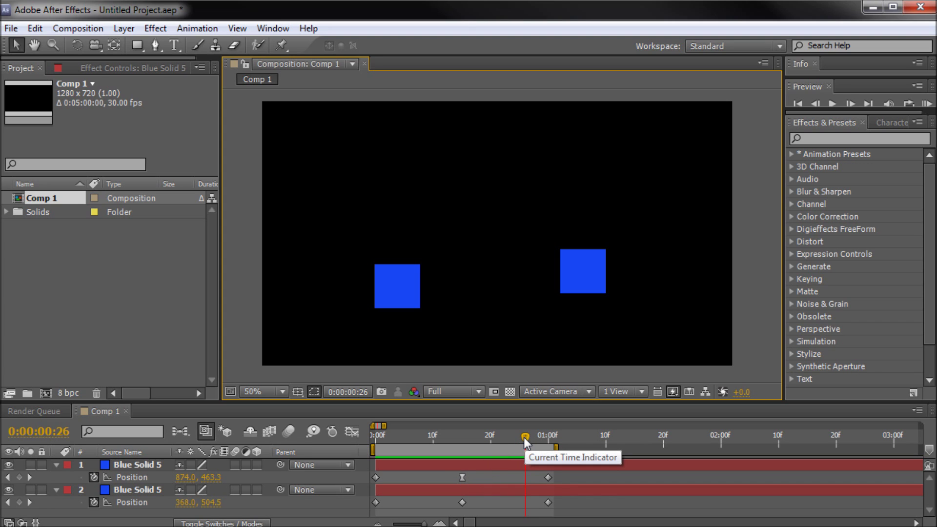
drag(524, 438, 412, 457)
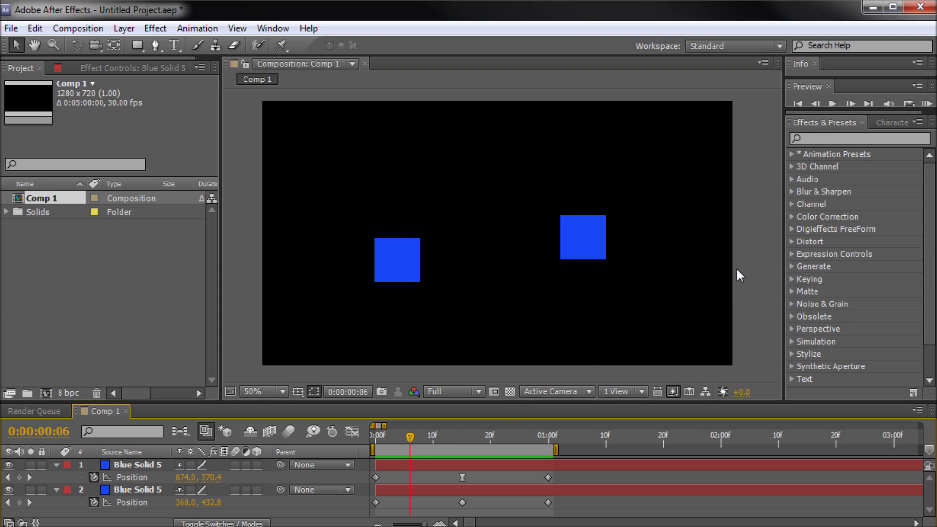